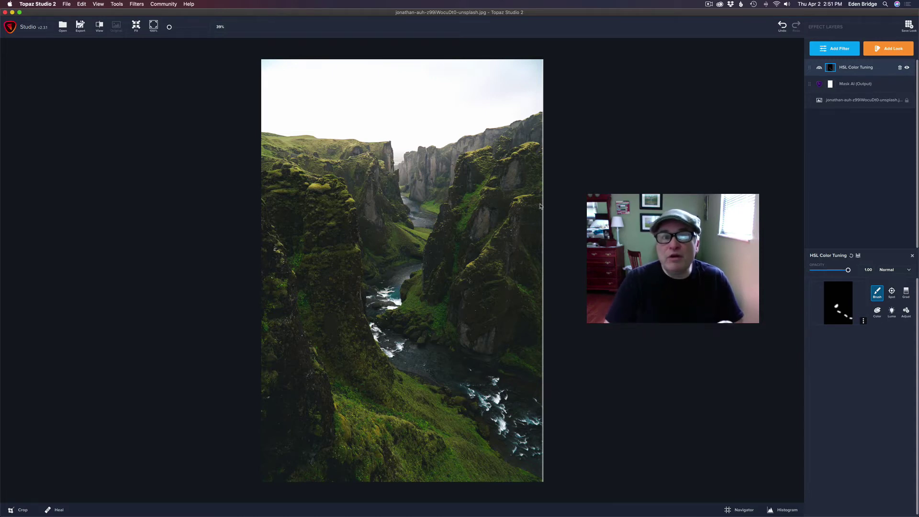
Step: Compare the dramatic-sky composite against the original canyon photo using the before/after divider
scroll(540, 206, down, 2)
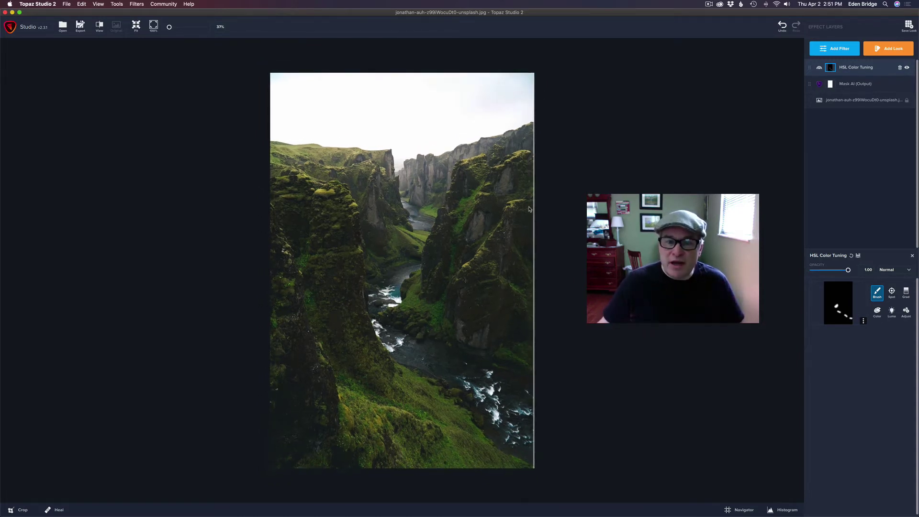
drag(534, 207, 268, 209)
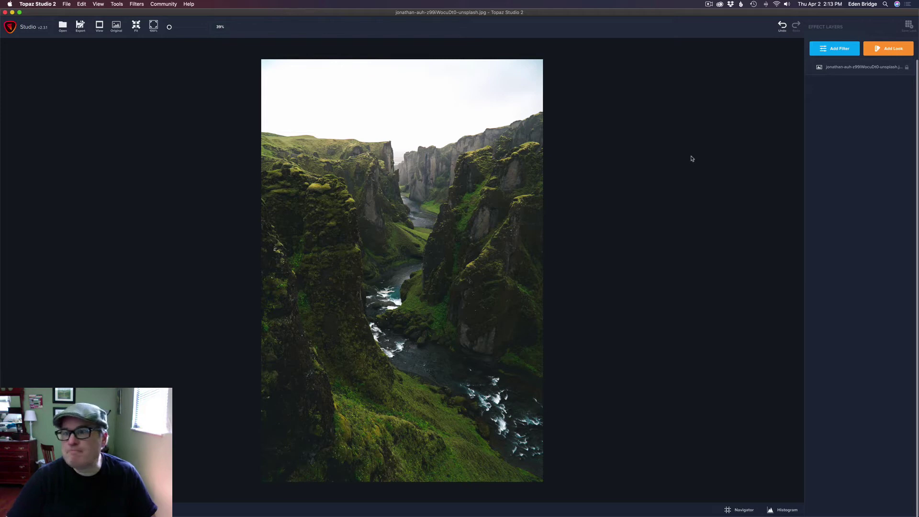
Step: Send the canyon photo from Topaz Studio 2 to Mask AI through Filters > Plugins > Mask AI
click(848, 47)
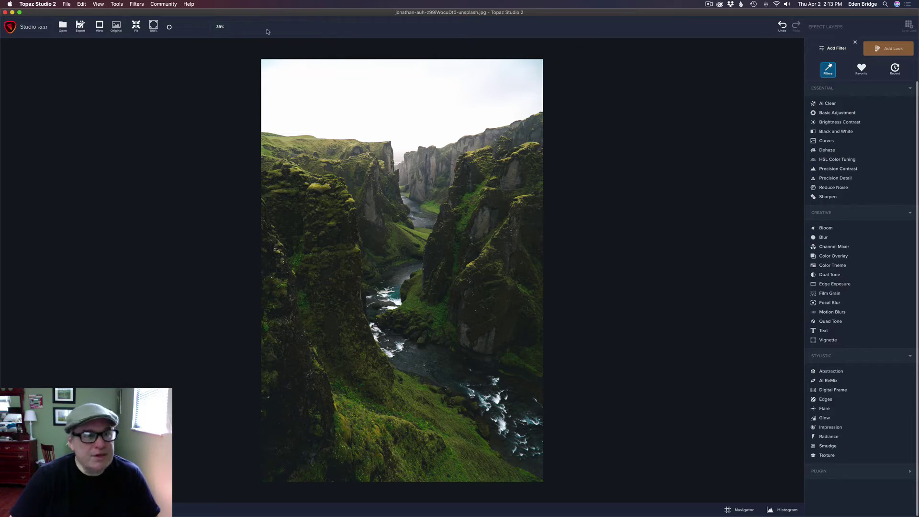
click(137, 4)
mouse_move(144, 46)
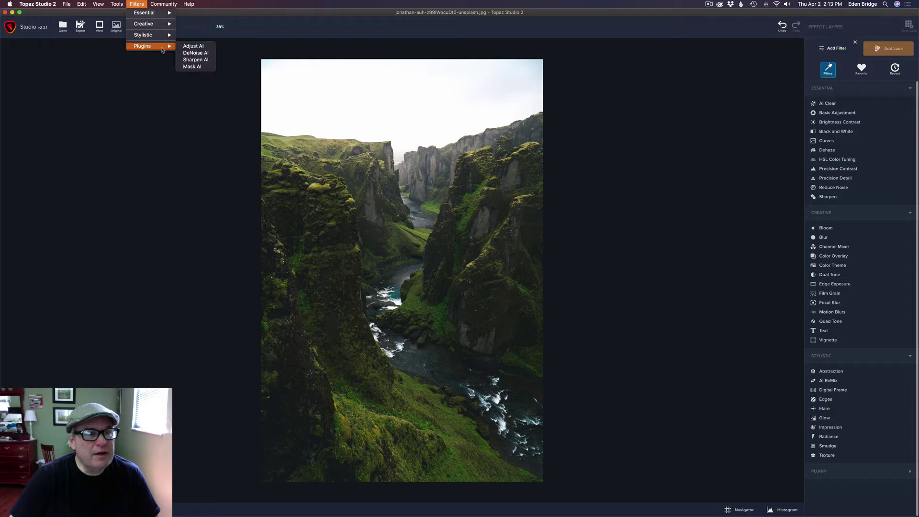
click(192, 67)
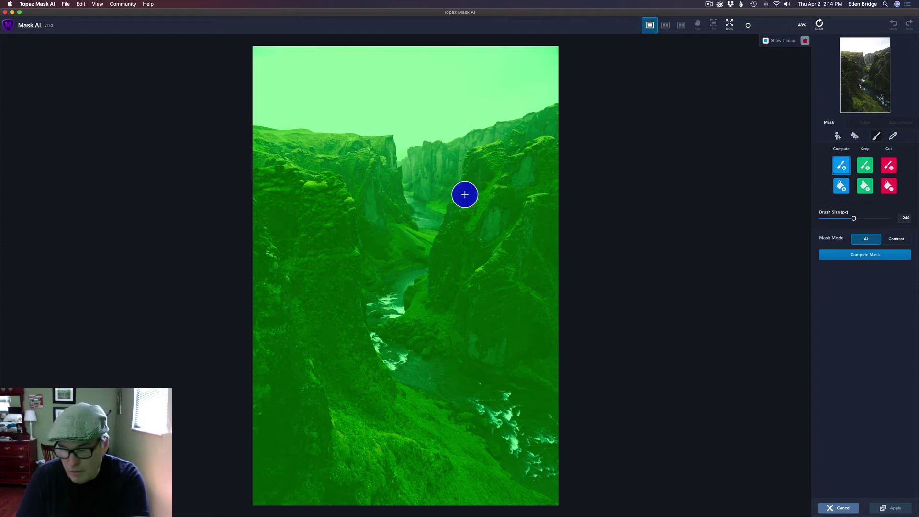
Step: Shrink the brush from 240 to 90 and auto-detect the sky to mark it for cutting
key(bracketleft)
key(bracketleft)
key(bracketleft)
key(bracketleft)
key(bracketleft)
key(bracketleft)
key(bracketleft)
key(bracketleft)
key(bracketleft)
key(bracketleft)
key(bracketleft)
key(bracketleft)
key(bracketleft)
key(bracketleft)
key(bracketleft)
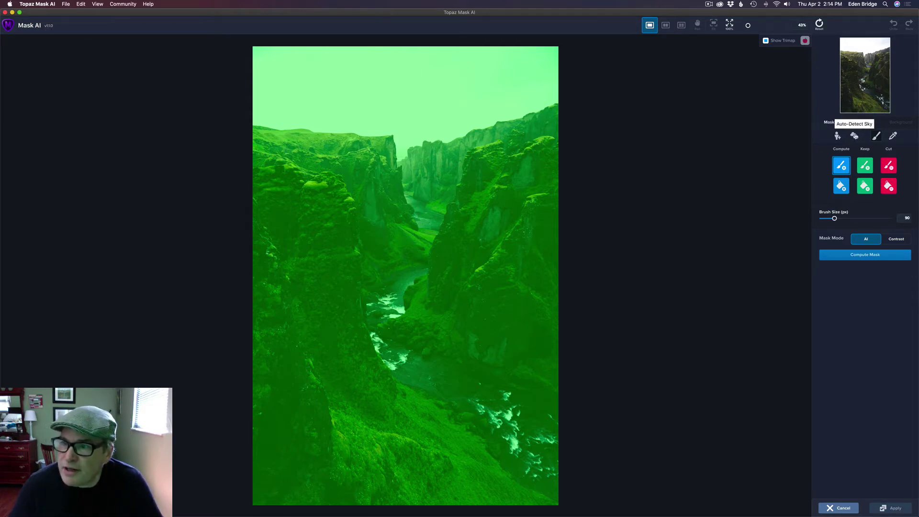
click(855, 136)
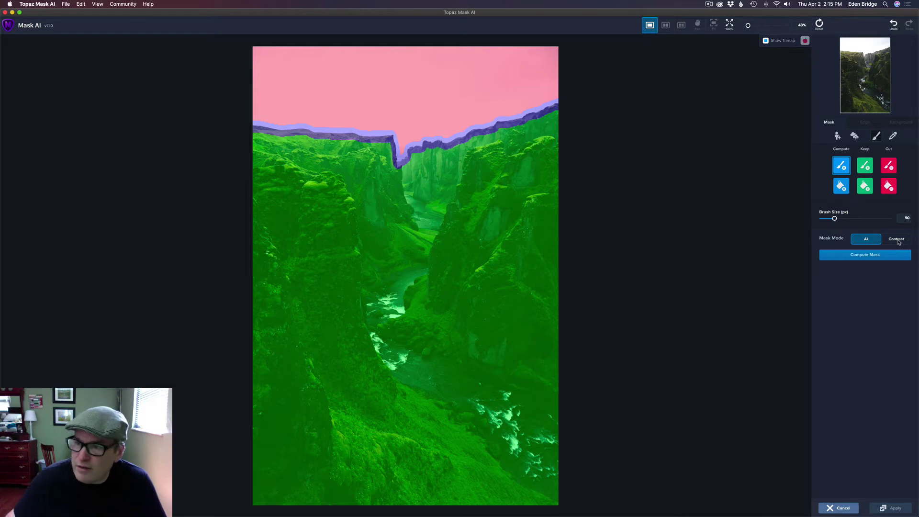
Step: Compute the mask, then preview the cut-out canyon in a single window with the Keep view
click(862, 256)
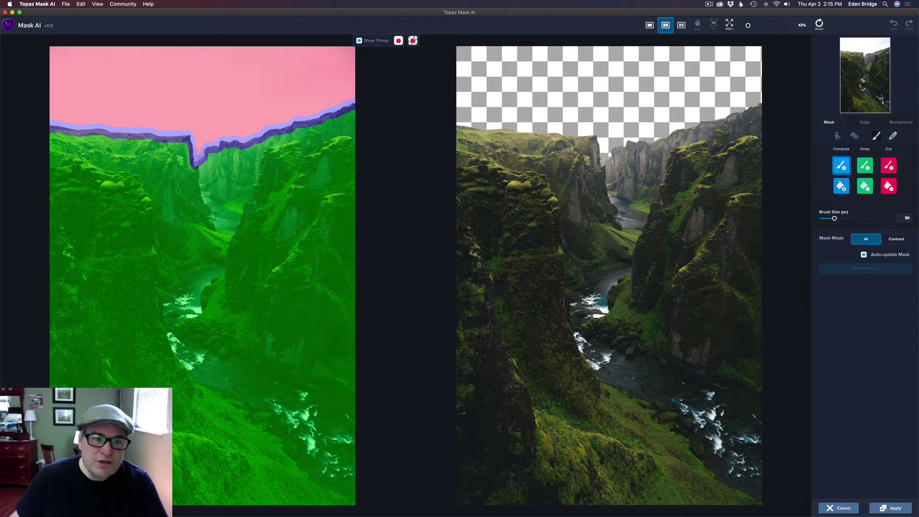
click(650, 26)
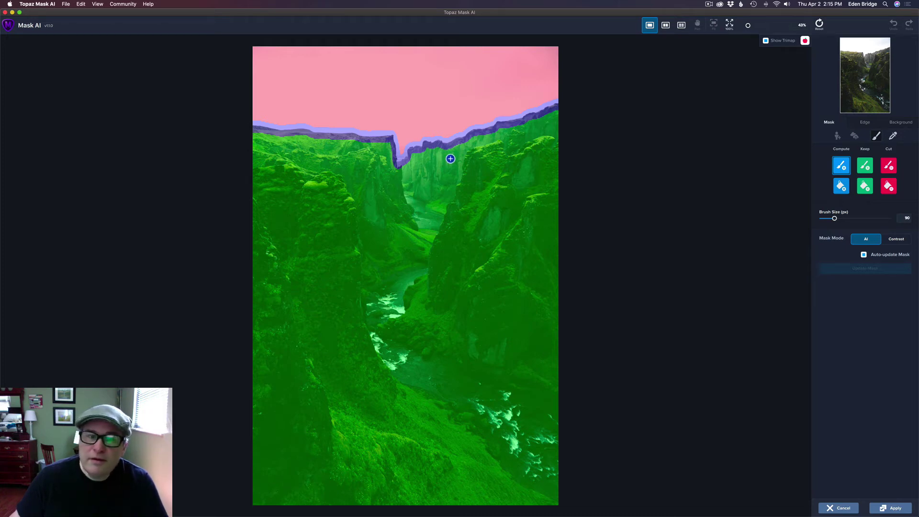
click(805, 42)
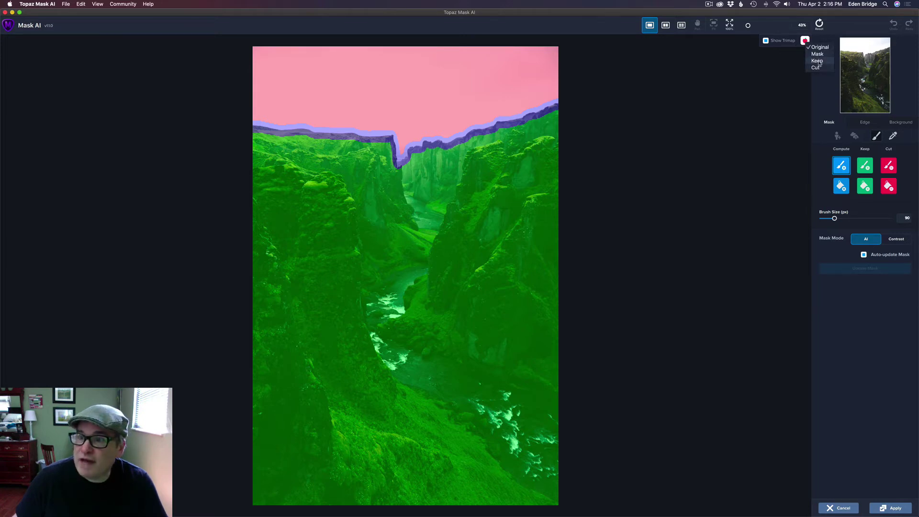
click(817, 62)
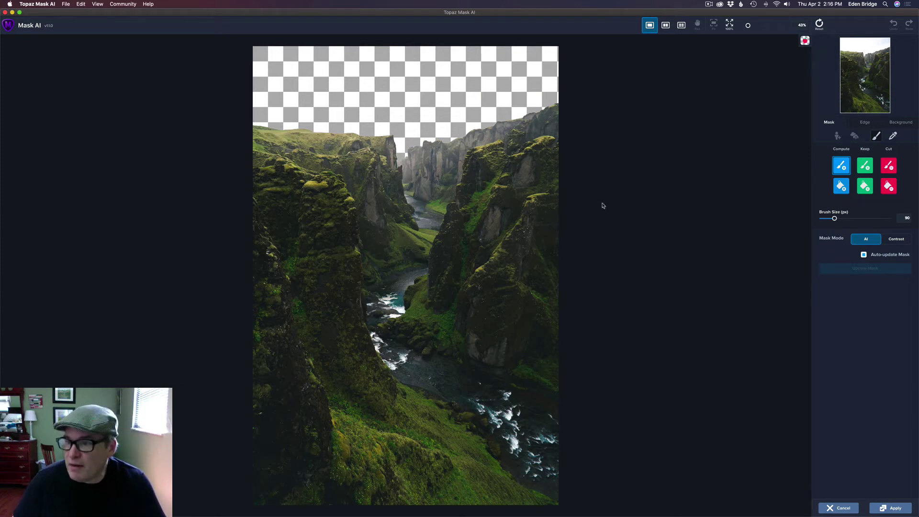
Step: Set an Image background and load DramaticSkiesCollection-003.jpg from the DRAMATIC SKIES COLLECTION folder
click(901, 123)
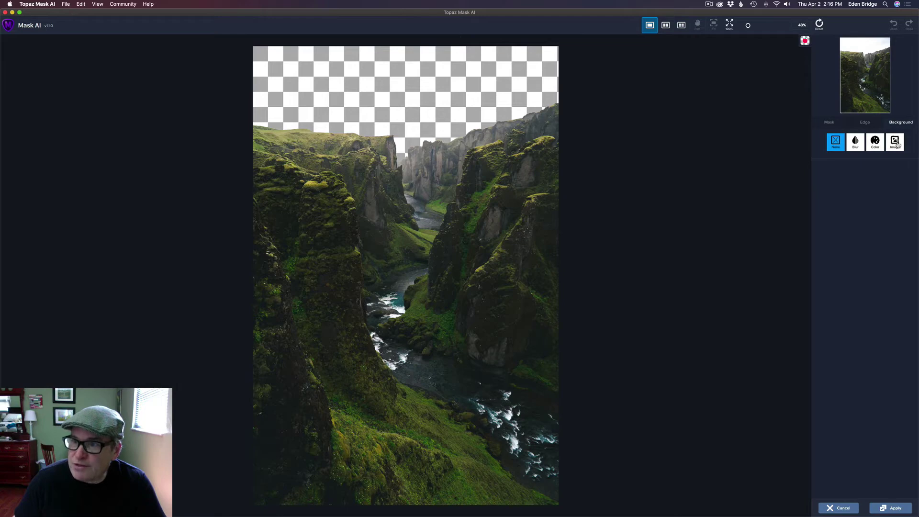
click(898, 145)
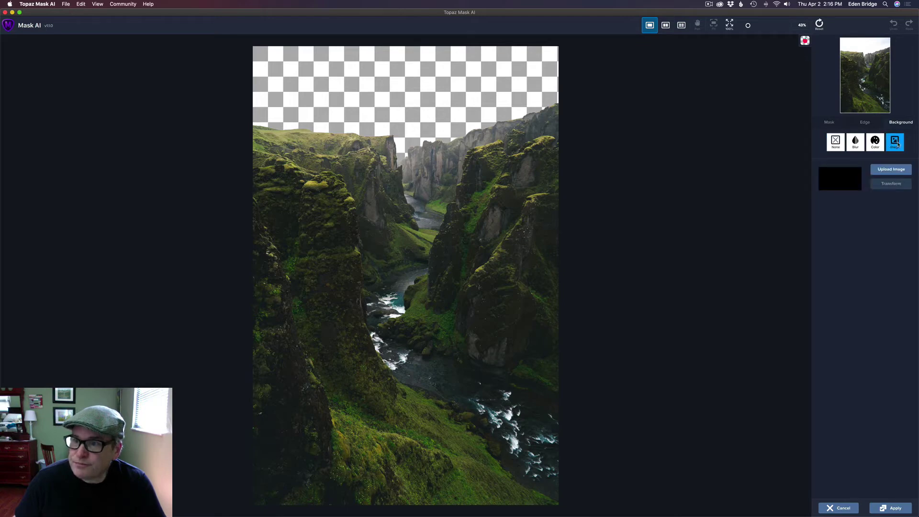
click(896, 171)
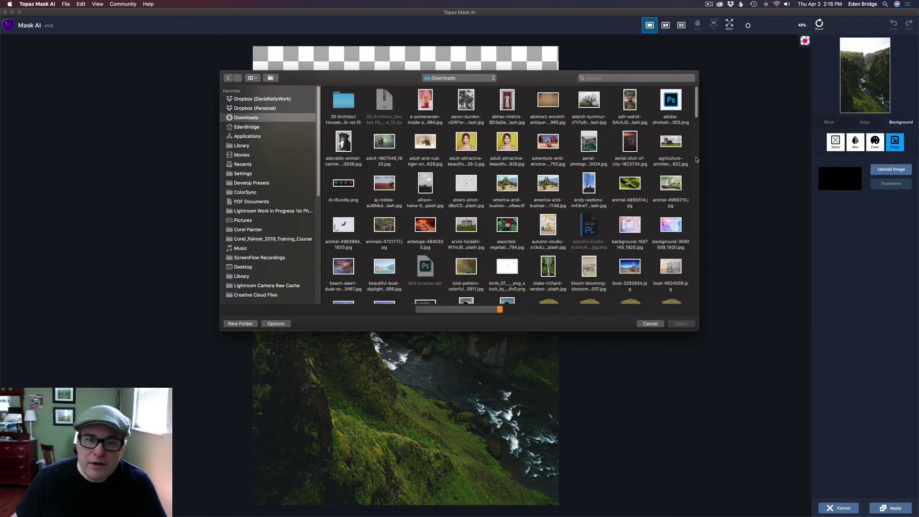
scroll(244, 247, down, 5)
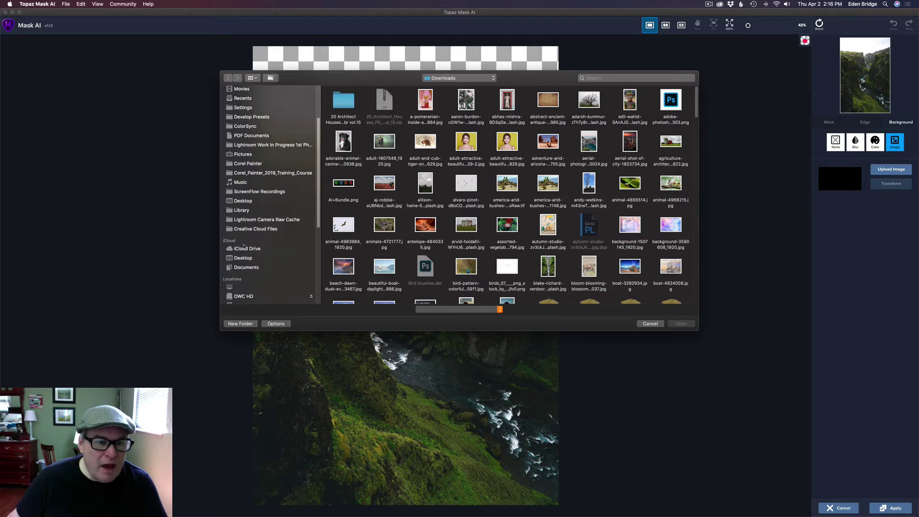
scroll(244, 247, down, 3)
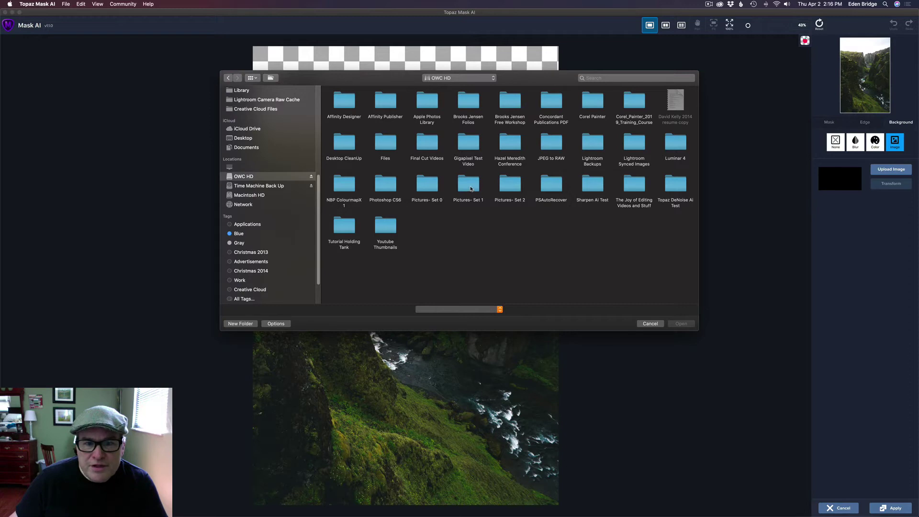
double_click(469, 187)
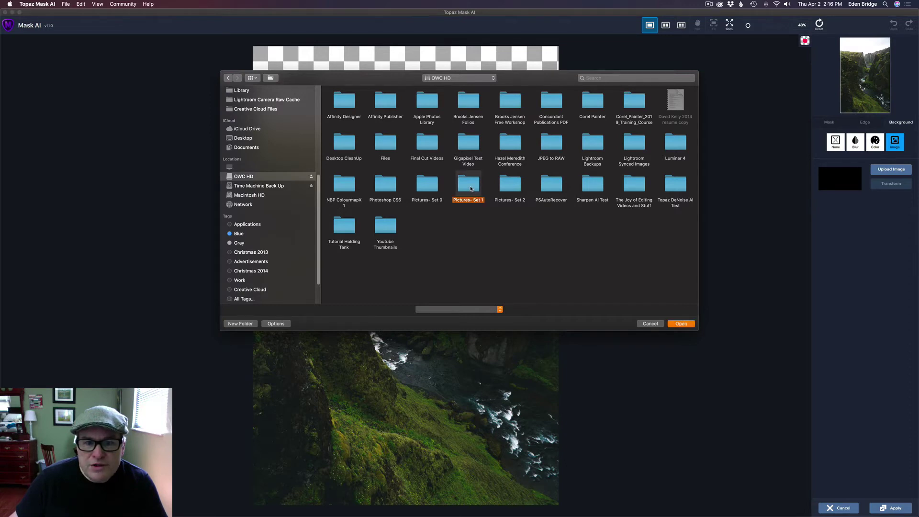
scroll(645, 194, down, 2)
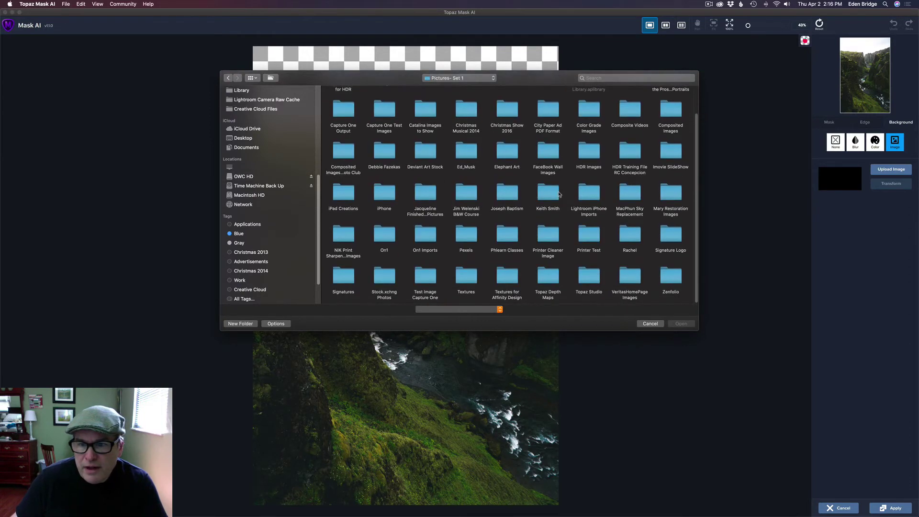
double_click(630, 193)
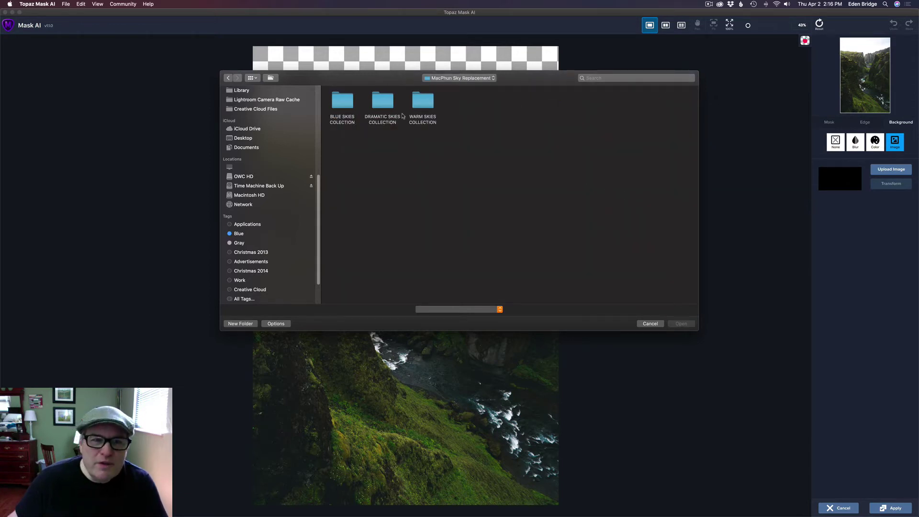
double_click(386, 103)
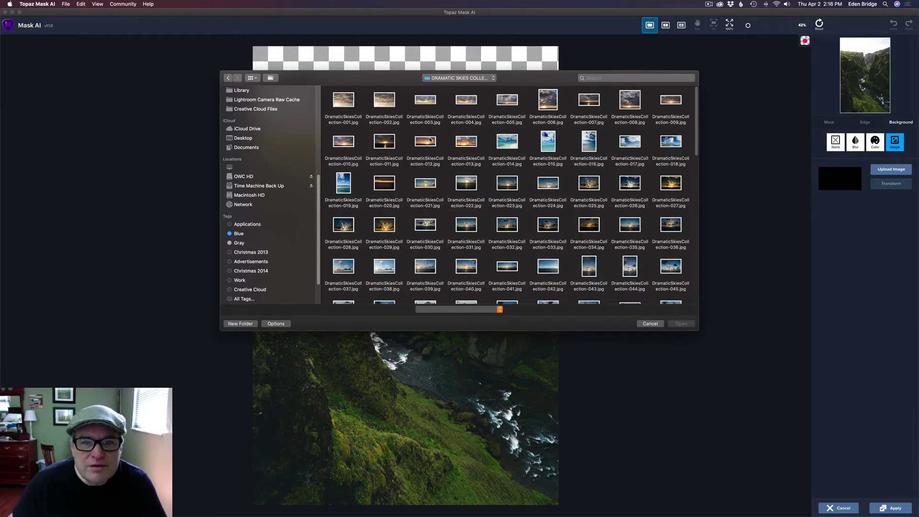
click(428, 101)
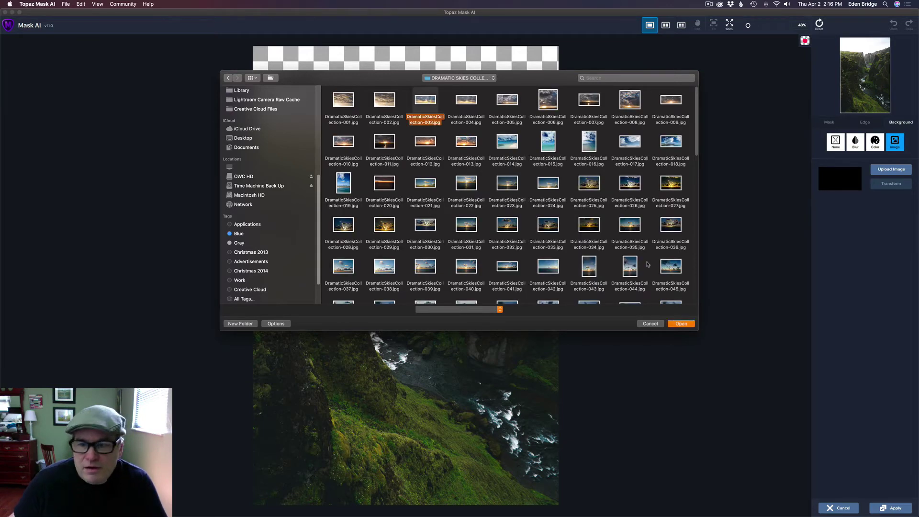
click(681, 324)
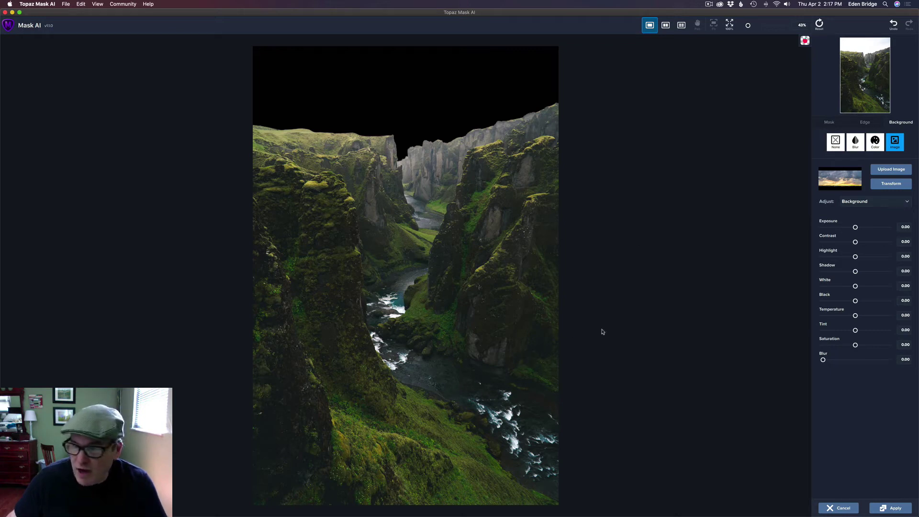
Step: Transform the sunset sky image, moving and enlarging it to cover the sky above the canyon
click(894, 186)
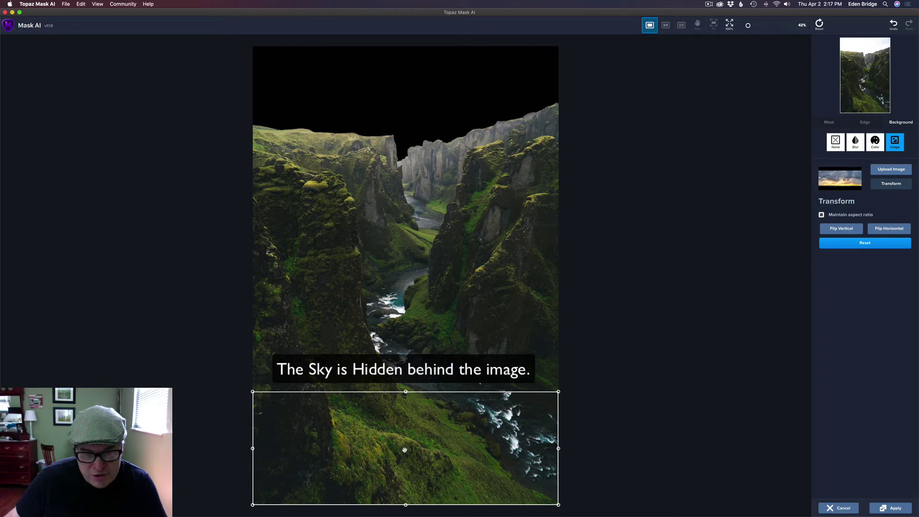
drag(402, 438, 427, 122)
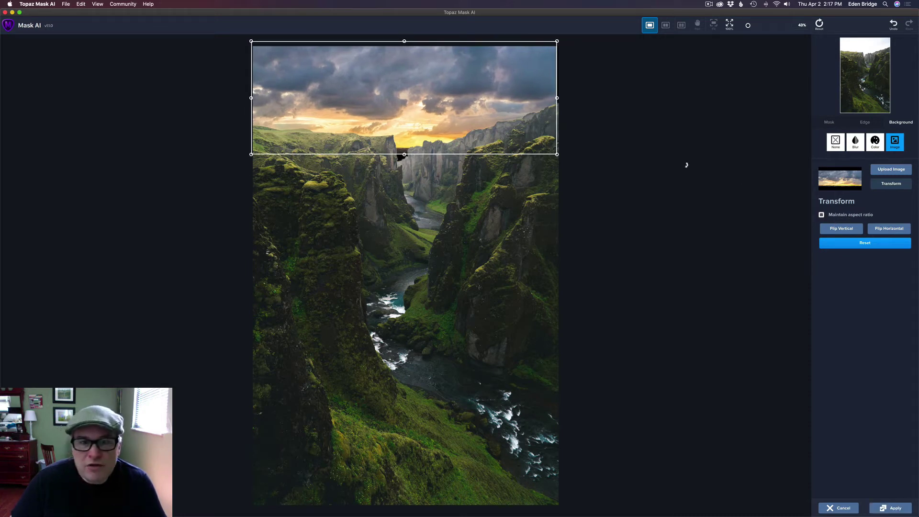
drag(559, 98, 566, 99)
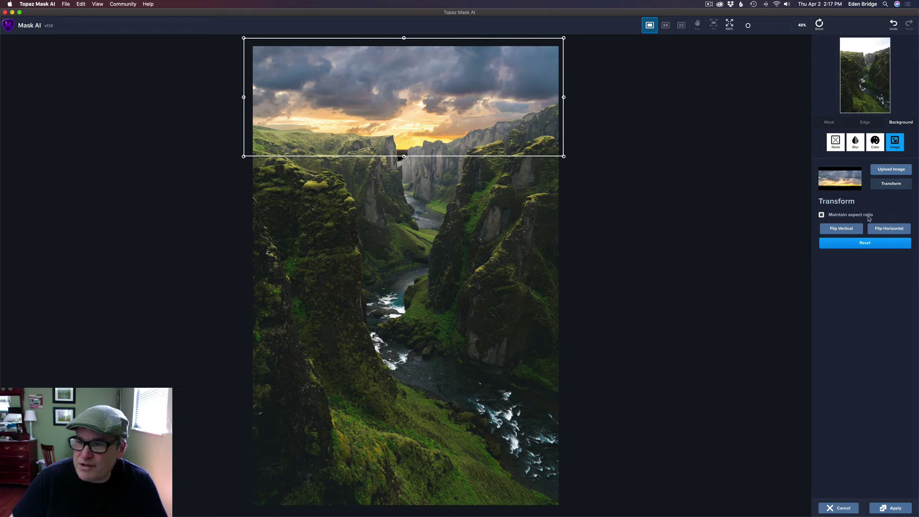
drag(422, 112, 422, 124)
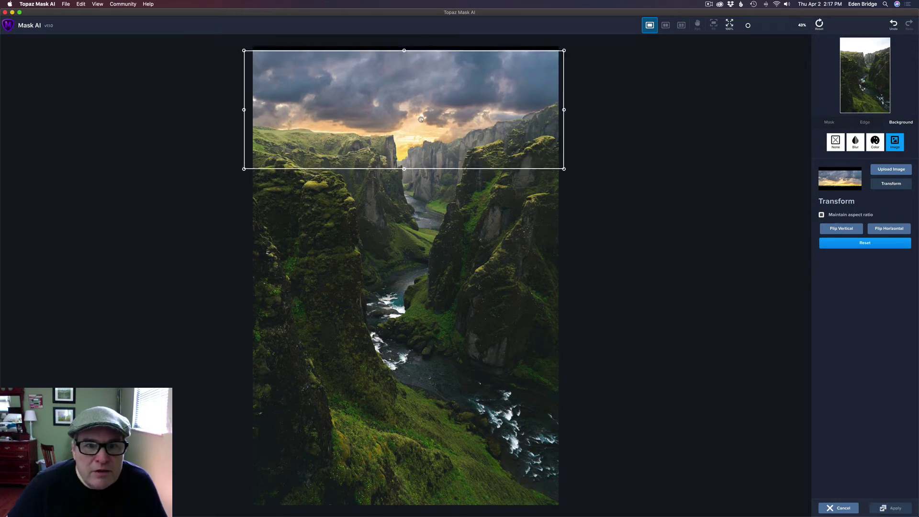
drag(405, 51, 406, 36)
drag(429, 90, 428, 95)
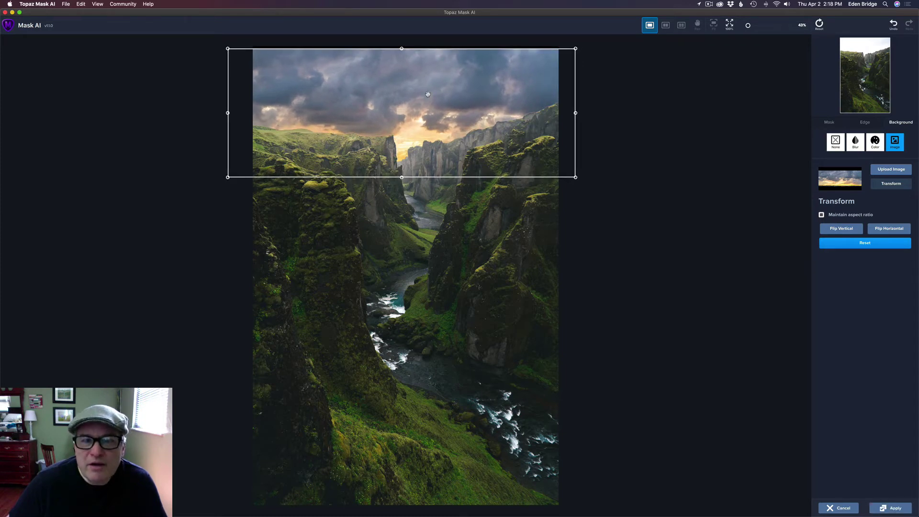
drag(402, 49, 420, 74)
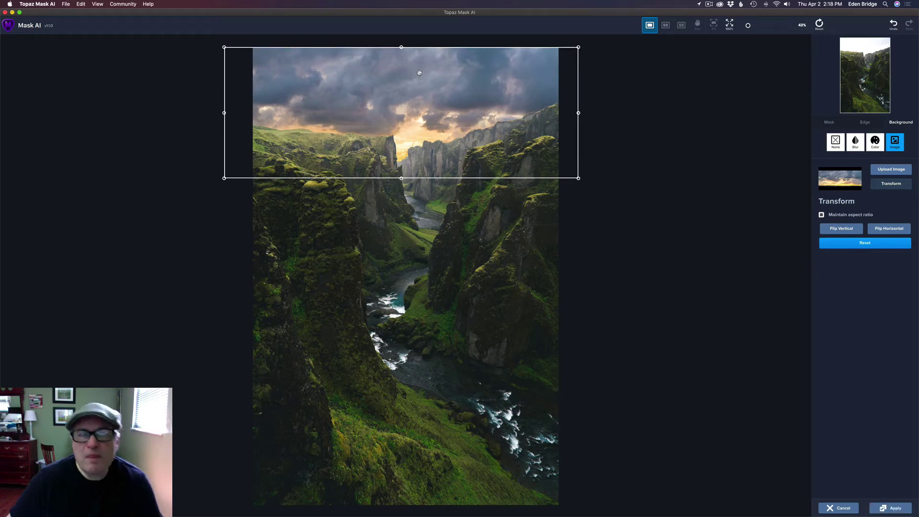
click(891, 183)
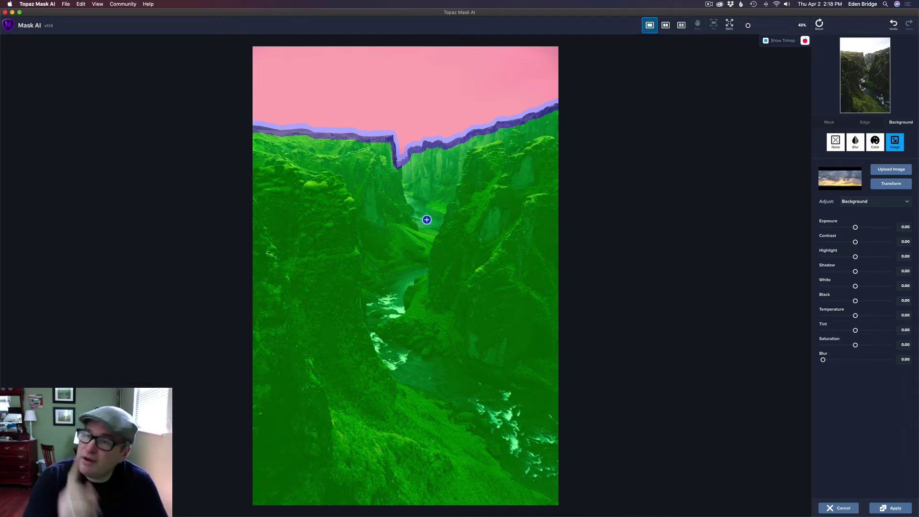
Step: Switch to the Keep view to preview the canyon under the sunset sky, zoomed in
click(805, 41)
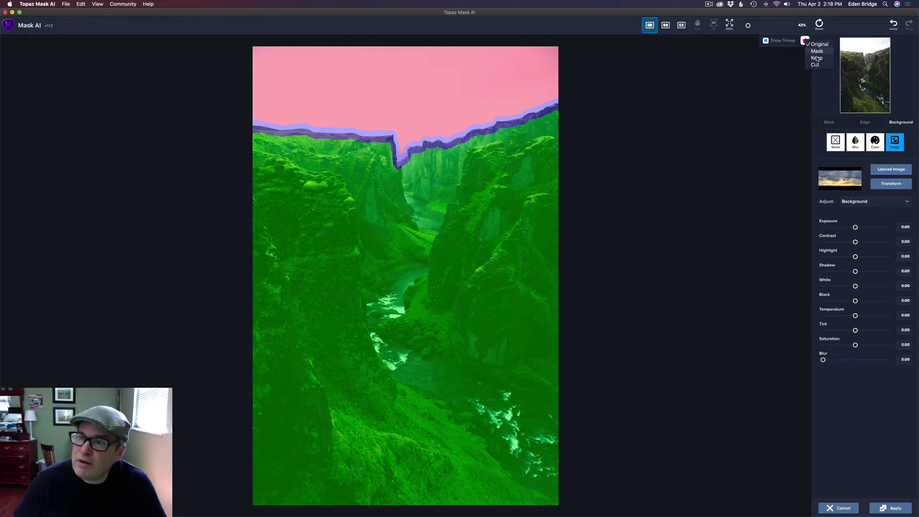
click(816, 58)
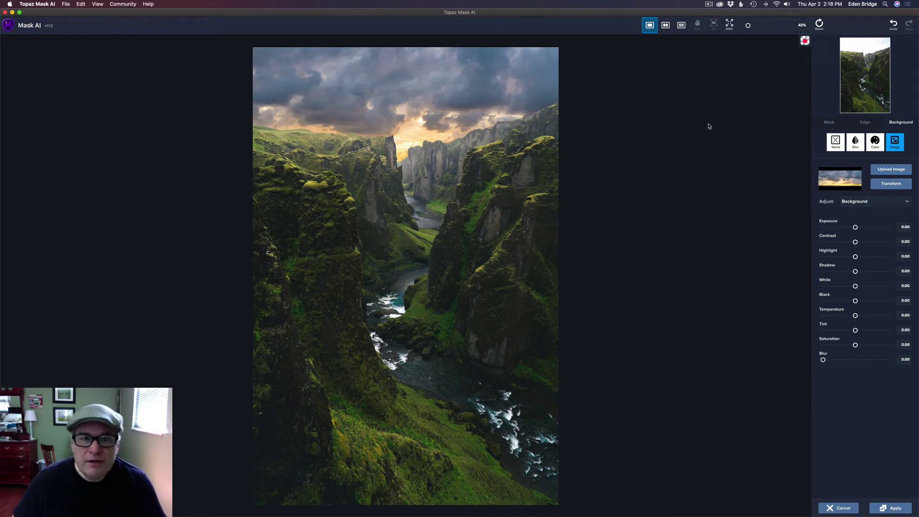
scroll(489, 140, up, 1)
scroll(490, 140, up, 3)
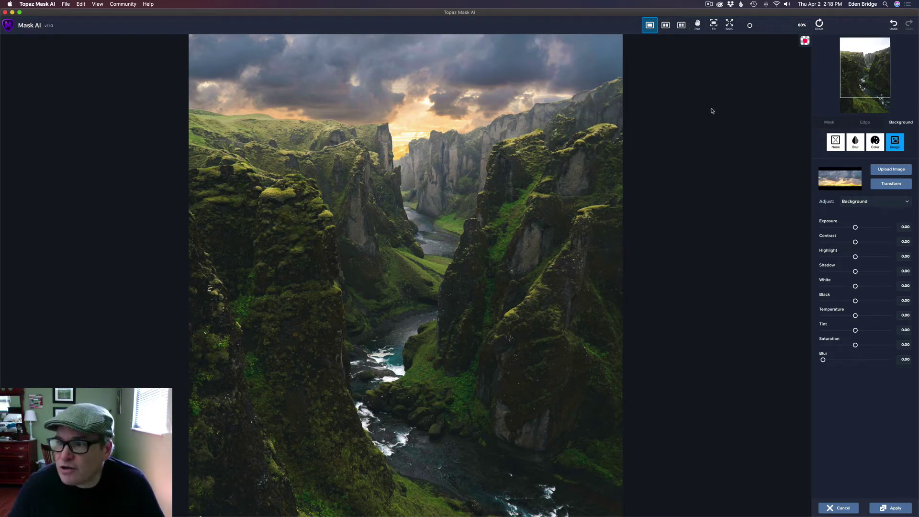
Step: Set Foreground Recovery to 0.74 and Edge Shift to -0.20, then go back to Background
click(865, 122)
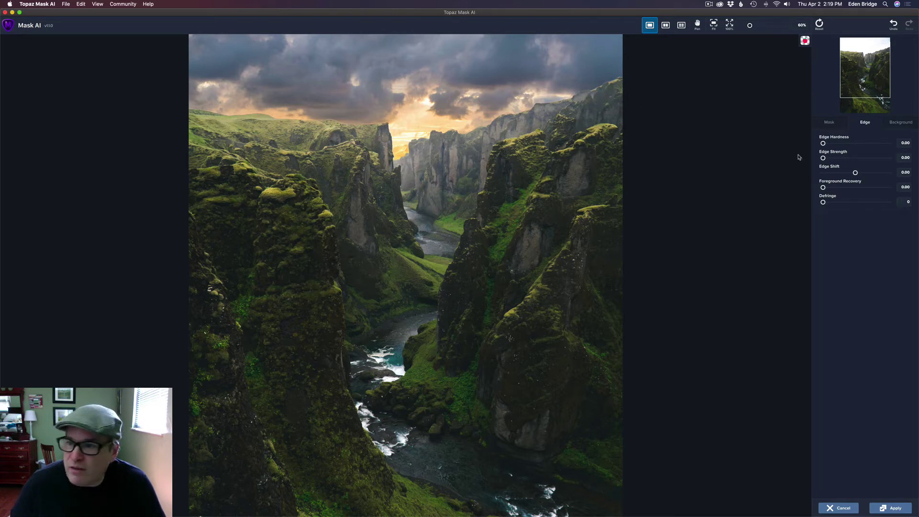
drag(824, 188, 849, 173)
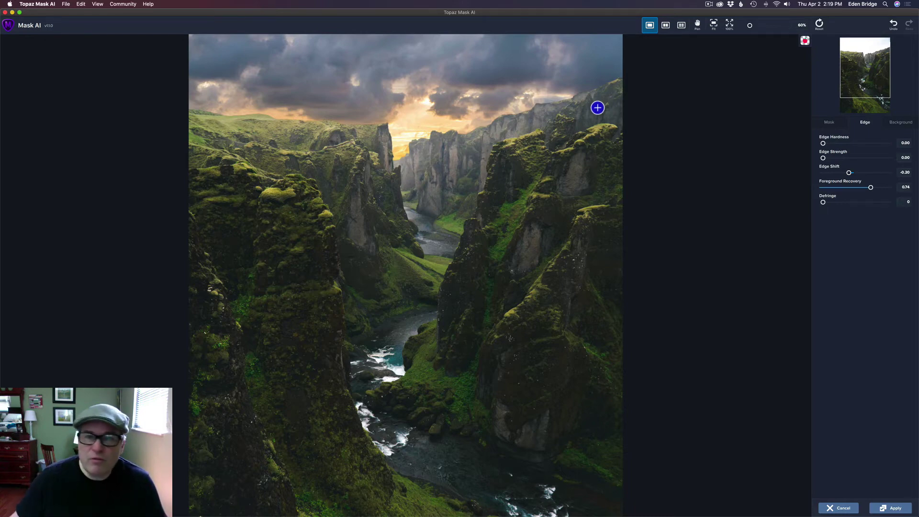
scroll(484, 171, down, 5)
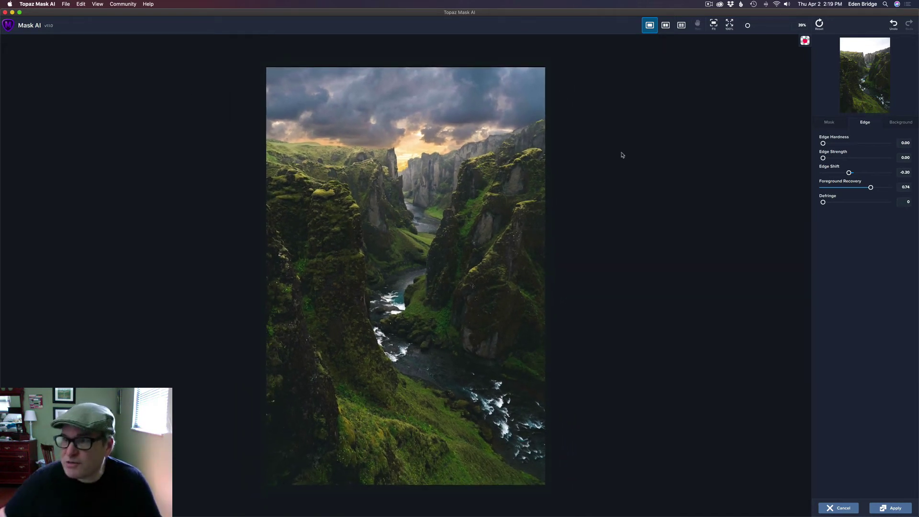
click(905, 124)
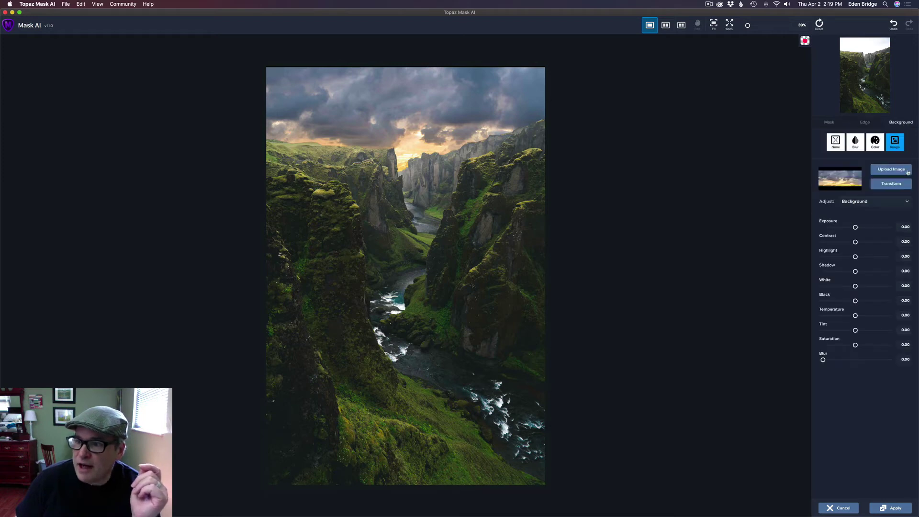
Step: With Adjust on Background, set the sky's Tint to -0.23 and Temperature to -0.12
click(857, 203)
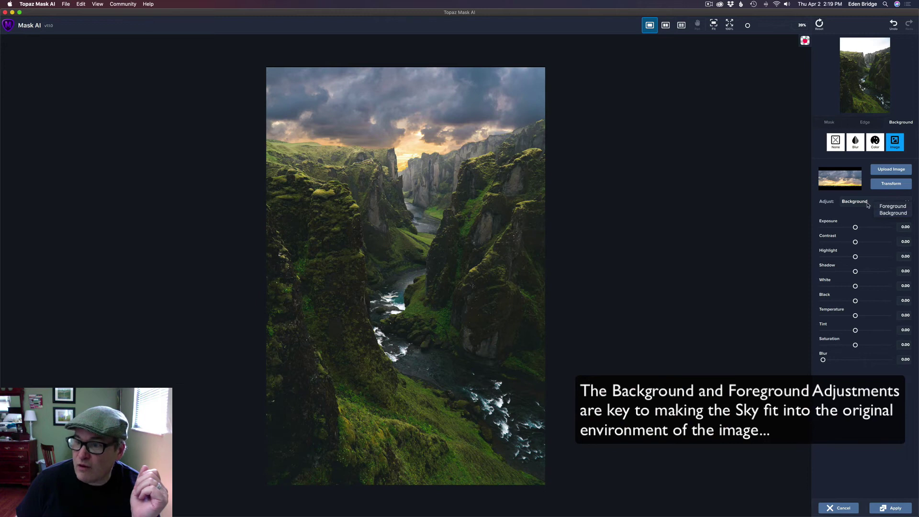
click(859, 202)
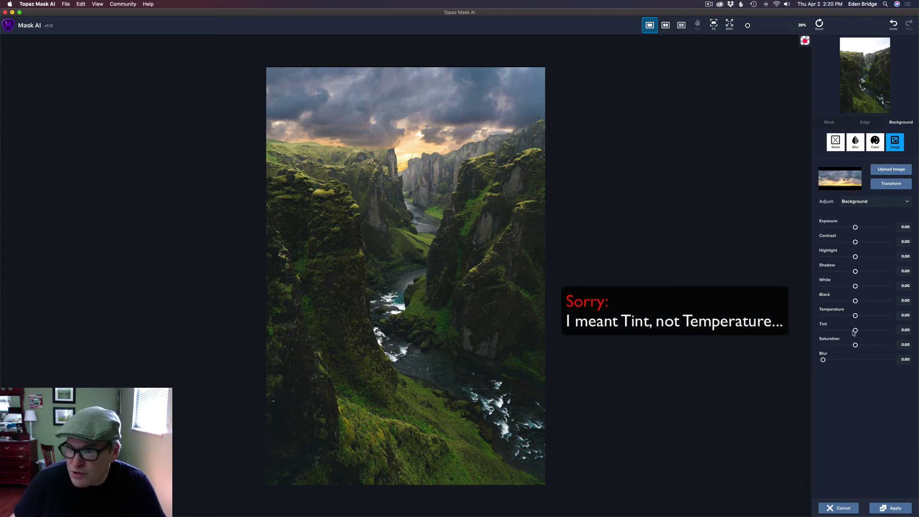
drag(855, 331, 802, 330)
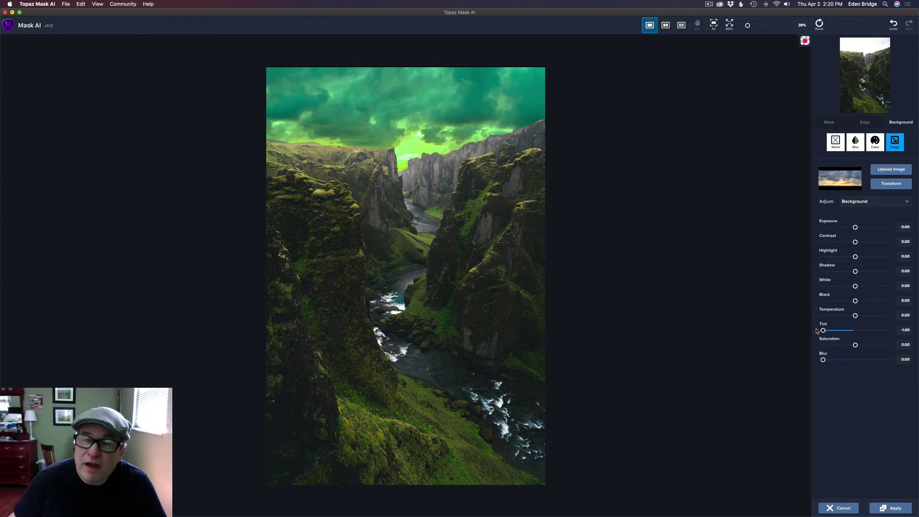
drag(823, 330, 845, 330)
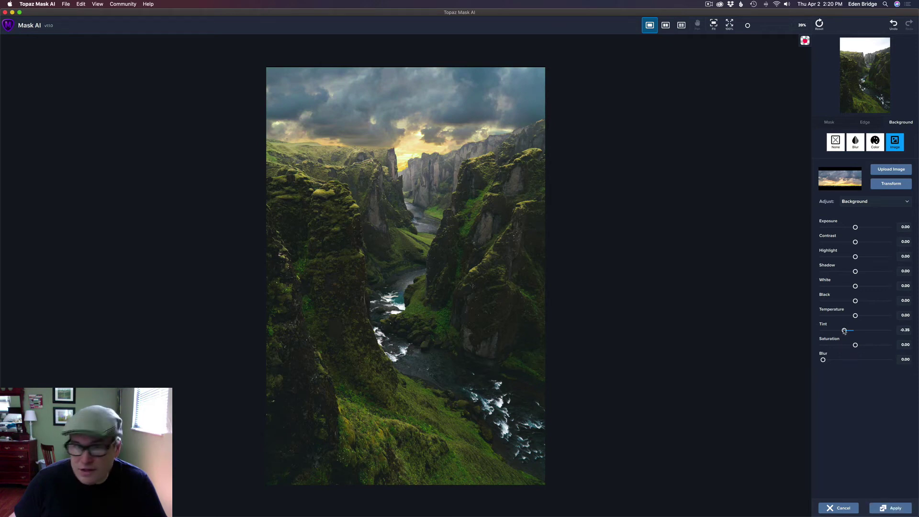
drag(845, 331, 848, 331)
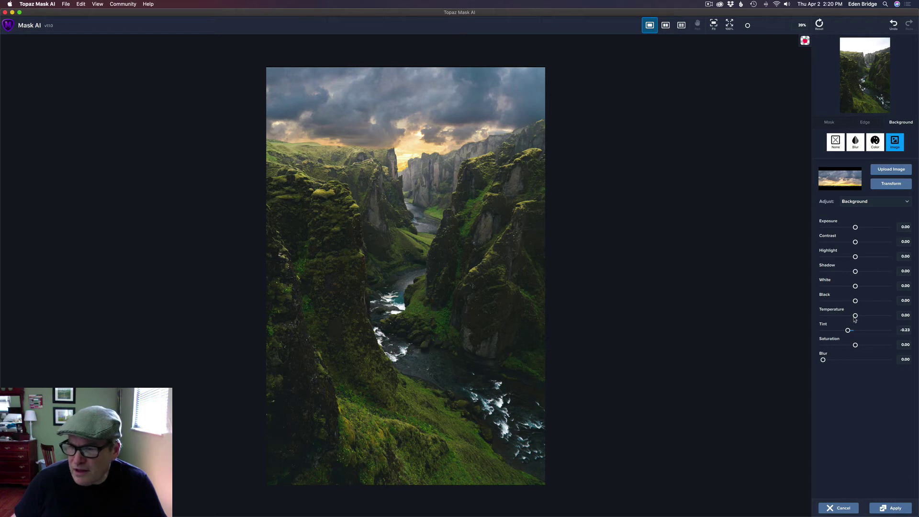
mouse_move(856, 318)
mouse_down()
mouse_move(876, 318)
mouse_move(840, 317)
mouse_move(852, 317)
mouse_up()
Step: Reset the sky's Temperature to 0.00 and set its Saturation to -0.03
double_click(834, 311)
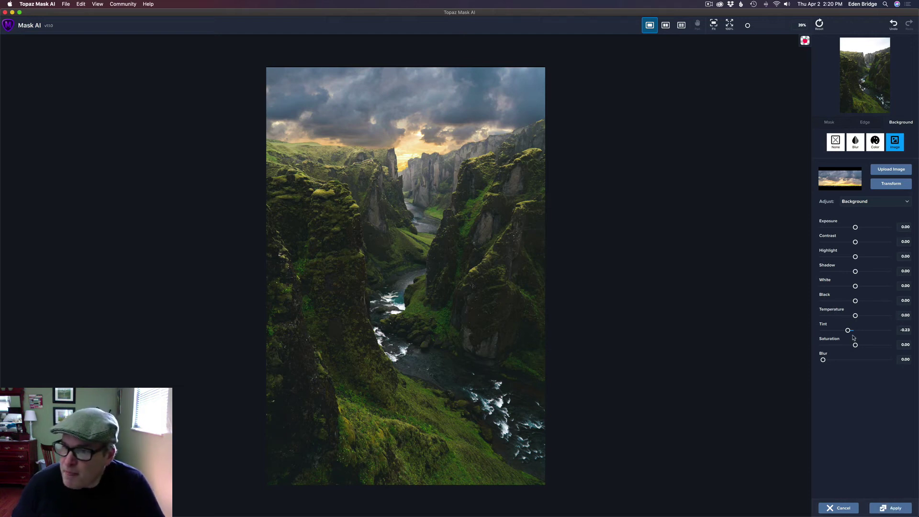
drag(855, 345, 855, 345)
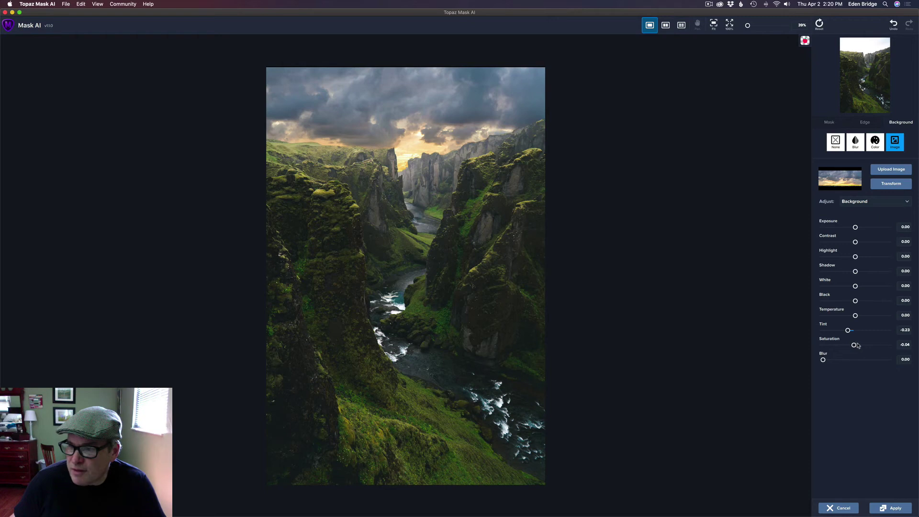
click(856, 345)
drag(855, 346, 854, 345)
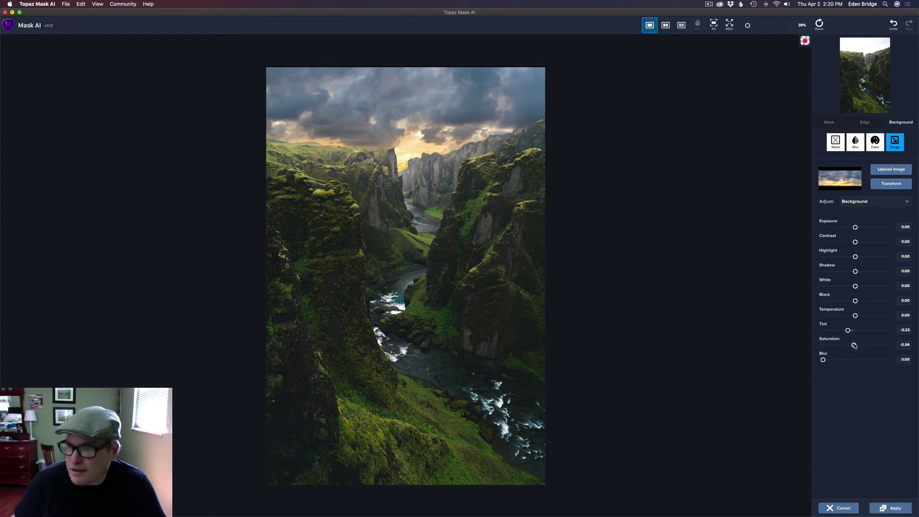
drag(855, 346, 855, 345)
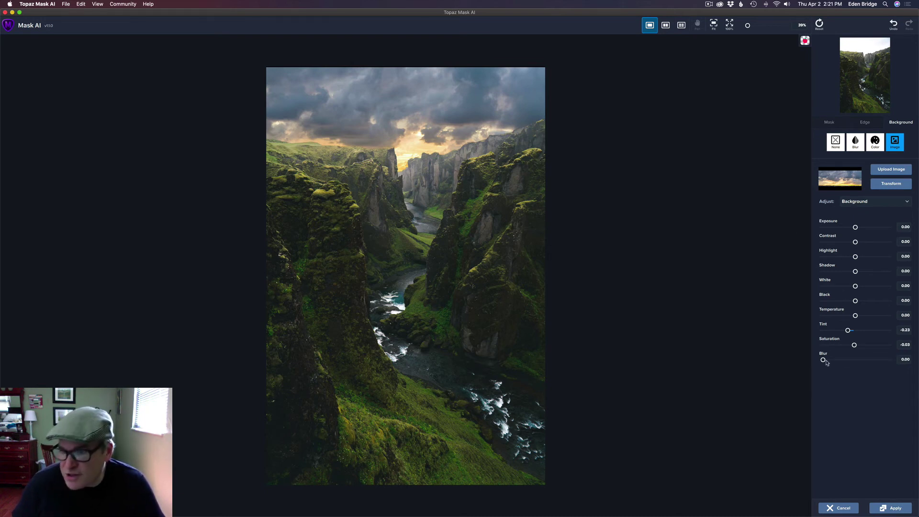
Step: Give the sky a Blur of 0.10 and lift its Exposure to -0.03
mouse_move(823, 360)
mouse_down()
mouse_move(852, 360)
mouse_move(832, 362)
mouse_up()
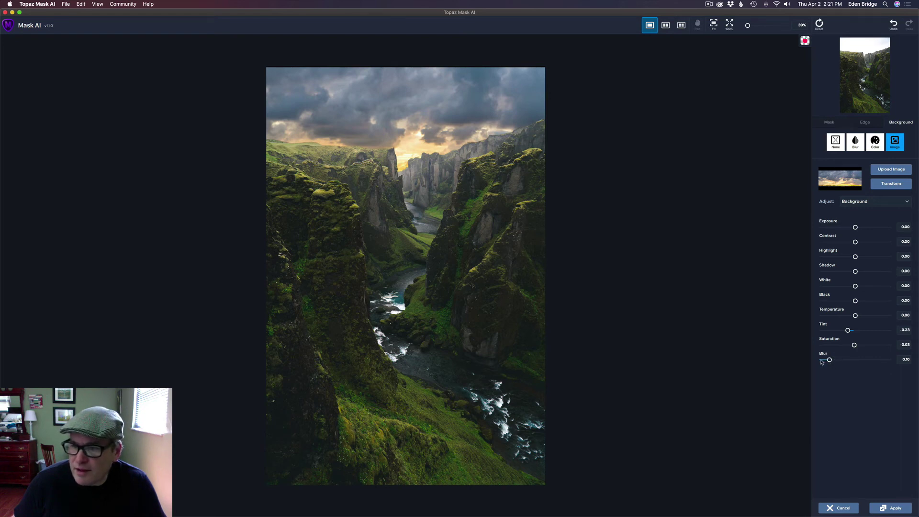
drag(830, 360, 829, 362)
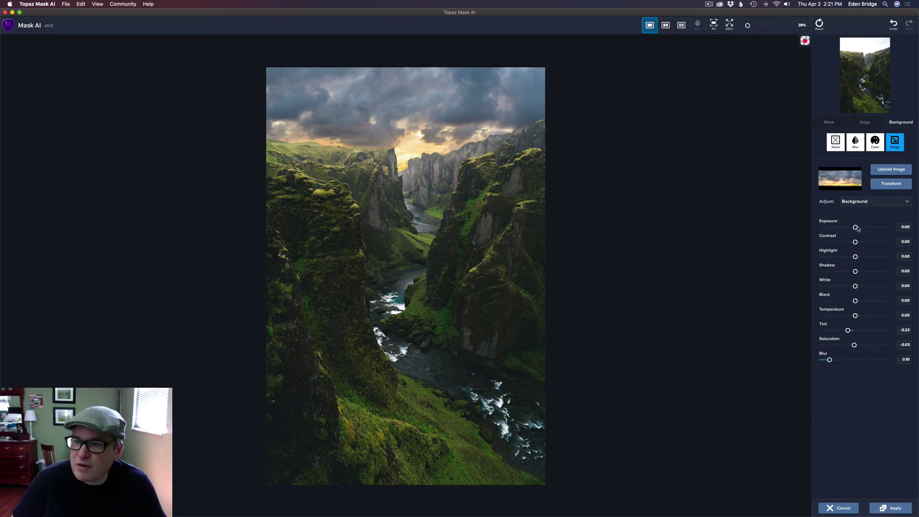
drag(855, 228, 854, 228)
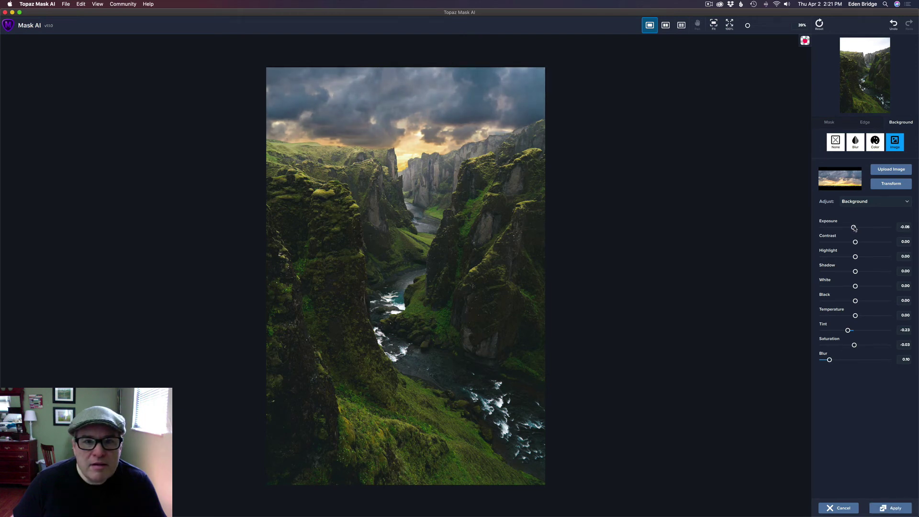
drag(855, 229, 855, 229)
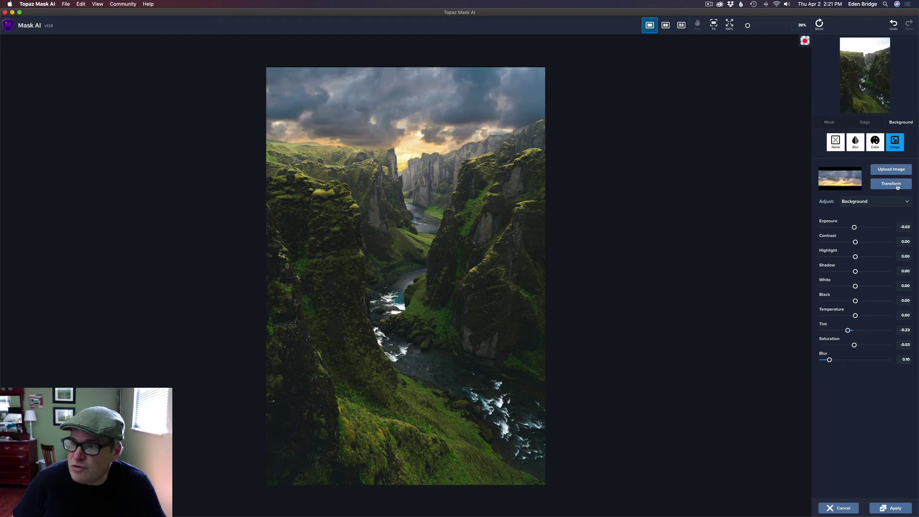
click(895, 203)
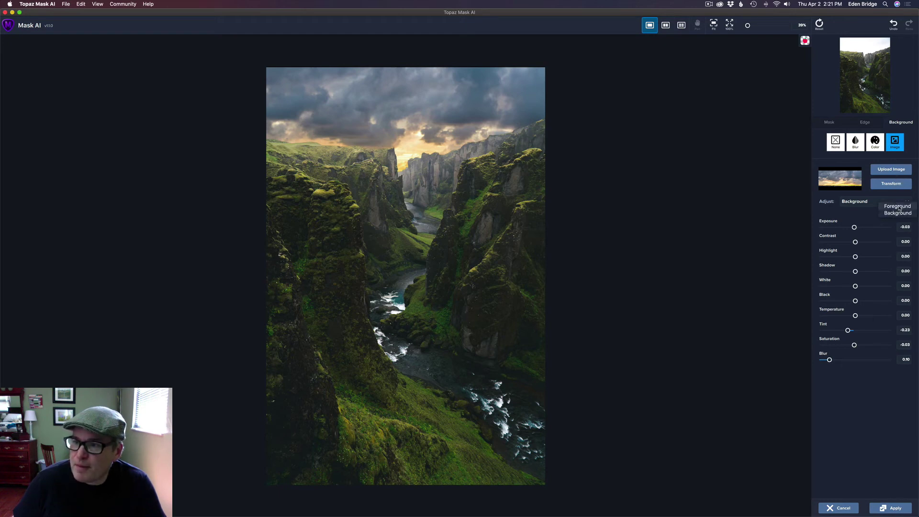
Step: Give the canyon foreground Temperature 0.18, Exposure 0.01 and Contrast 0.21, then switch Adjust back to Background
click(898, 206)
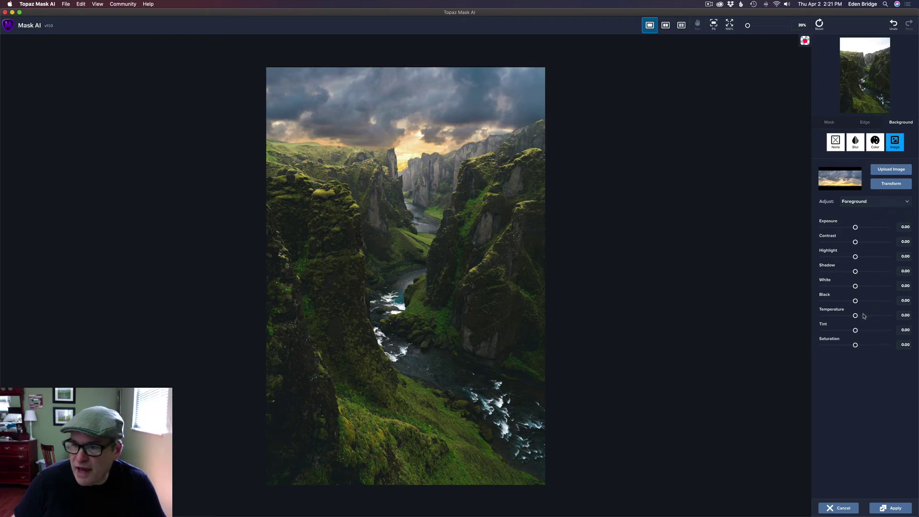
mouse_move(856, 316)
mouse_down()
mouse_move(873, 316)
mouse_move(863, 316)
mouse_up()
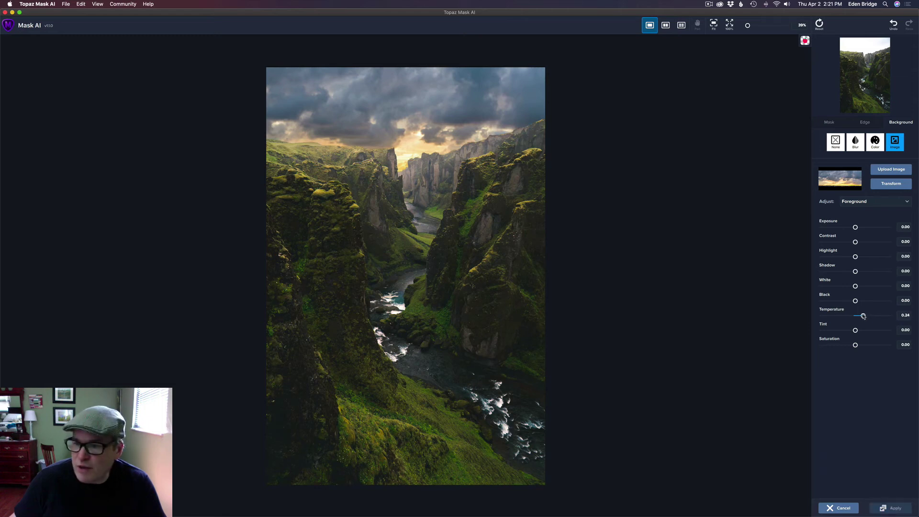
drag(862, 316, 862, 316)
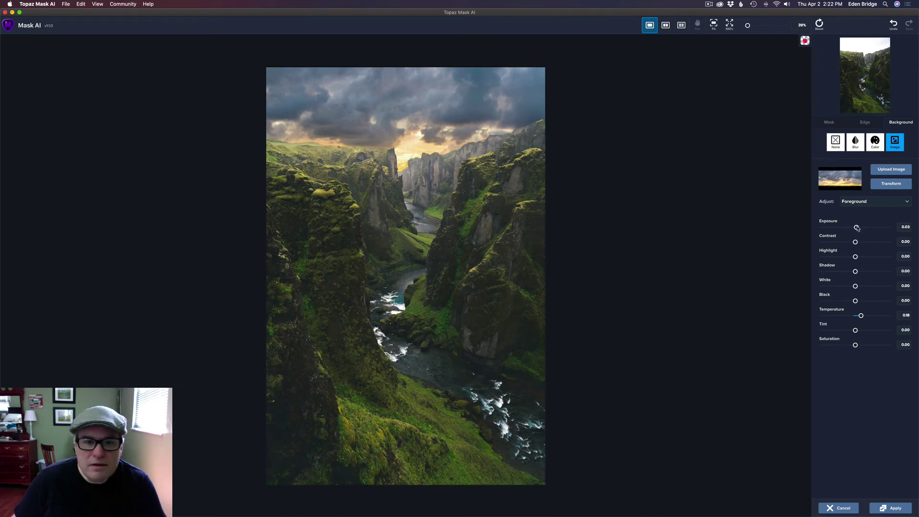
drag(857, 229, 857, 228)
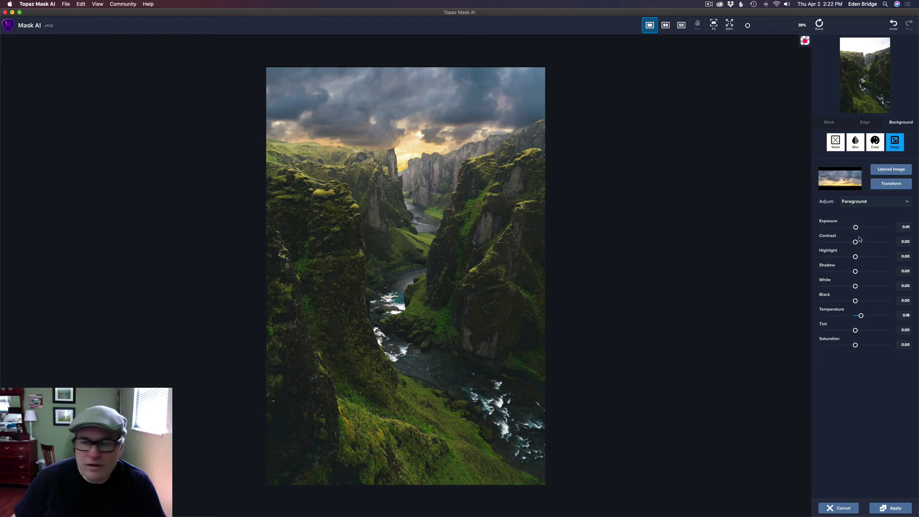
click(856, 242)
drag(855, 243, 863, 243)
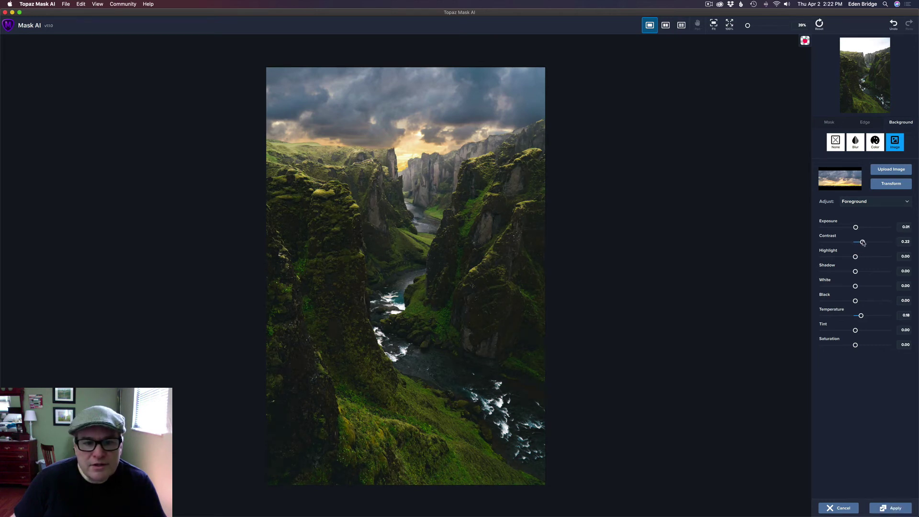
drag(863, 242, 862, 243)
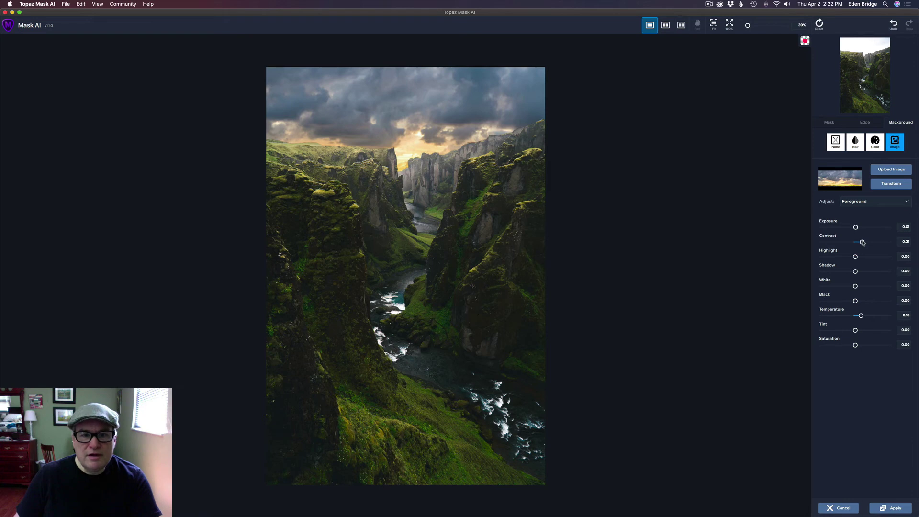
click(885, 203)
click(897, 214)
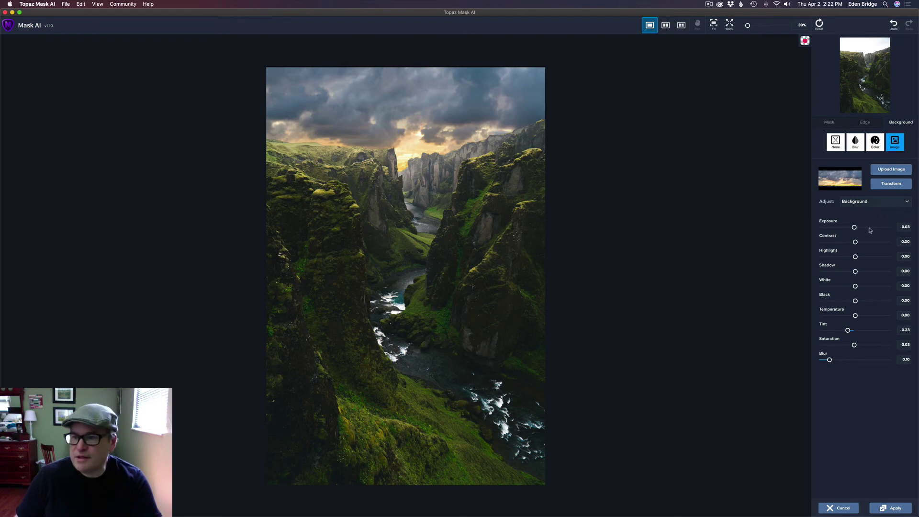
Step: Lower the sky background's Exposure to -0.10
drag(854, 229, 852, 228)
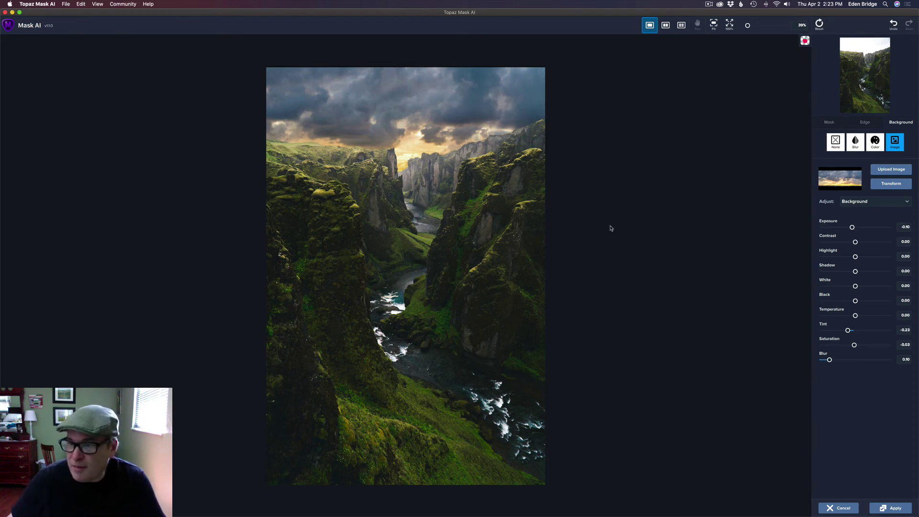
Step: Apply the sky replacement and bring it into Topaz Studio 2 as a Composite
click(893, 508)
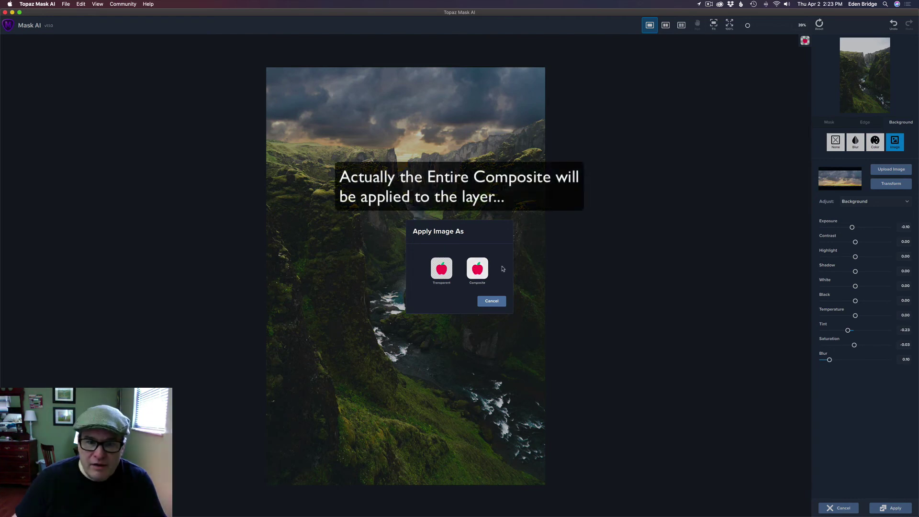
click(478, 268)
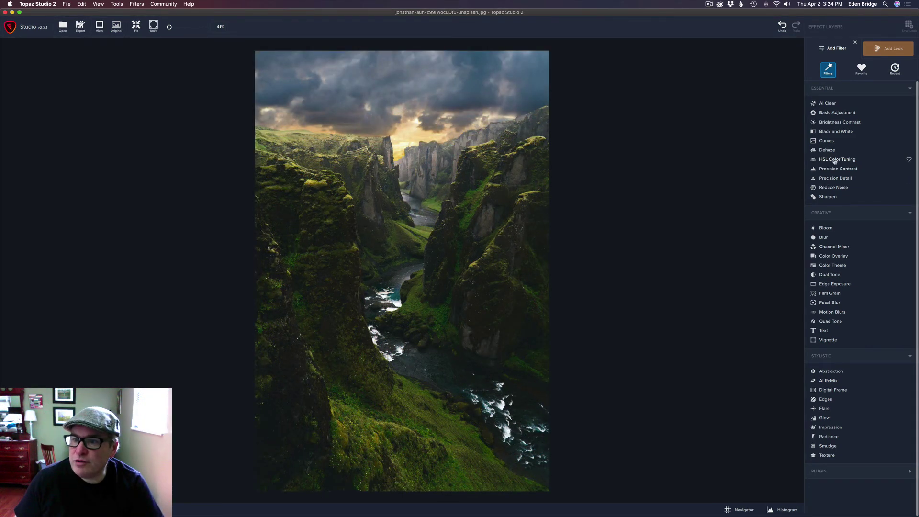
Step: Add an HSL Color Tuning filter with aqua and blue saturation at -1.00, and give it a mask
click(834, 159)
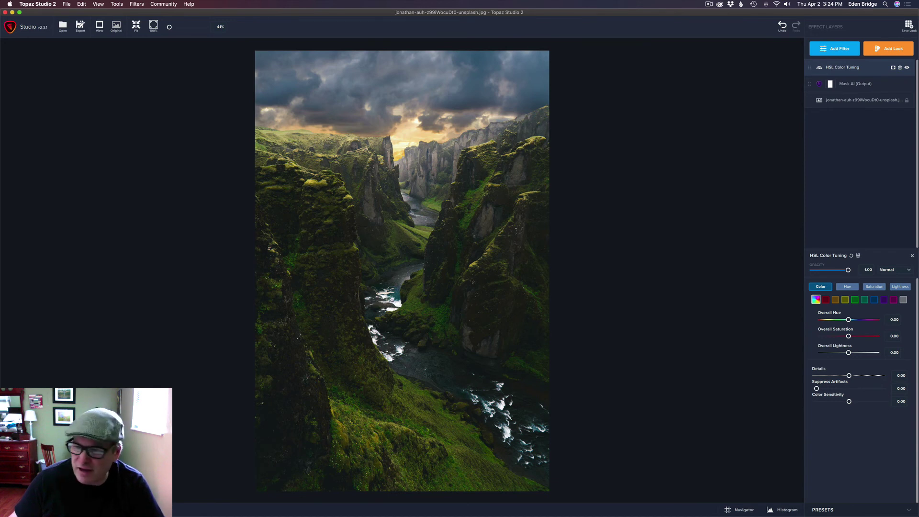
click(864, 300)
drag(848, 337, 823, 337)
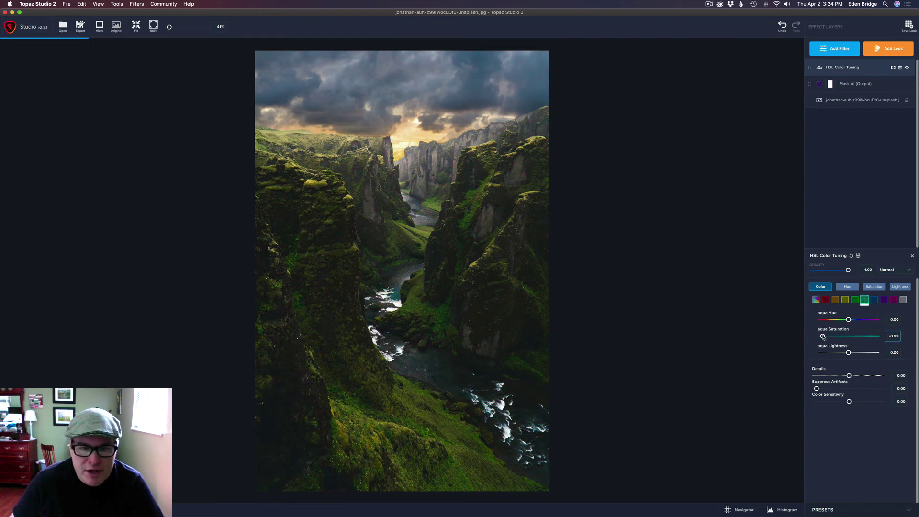
click(874, 299)
drag(849, 337, 822, 337)
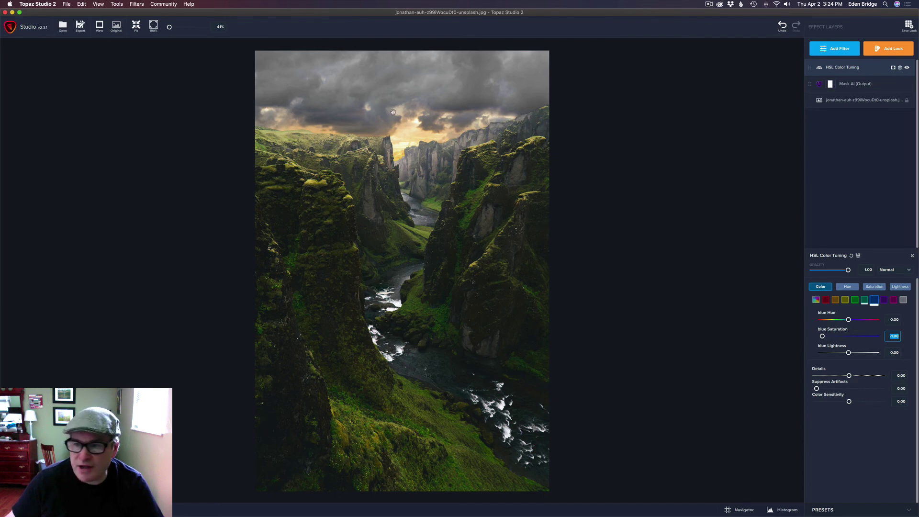
click(893, 68)
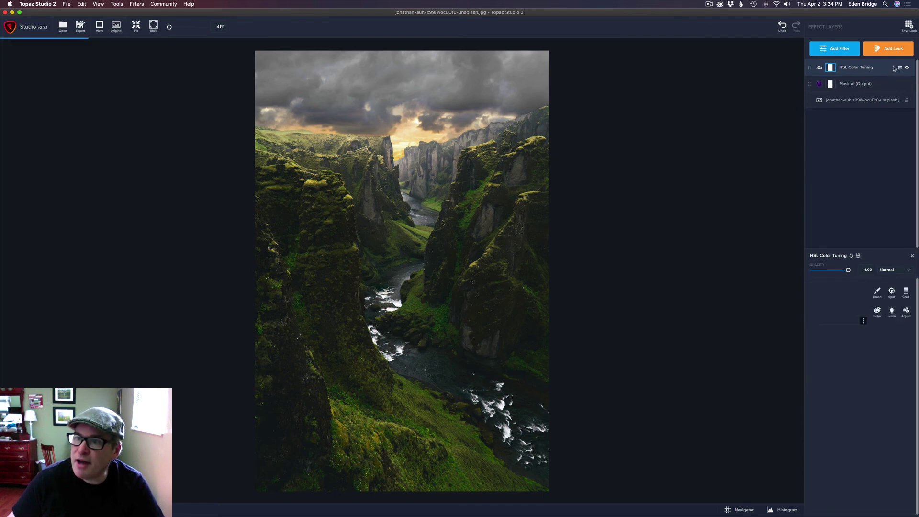
Step: Invert the HSL filter's mask to black and switch to the Brush
click(863, 321)
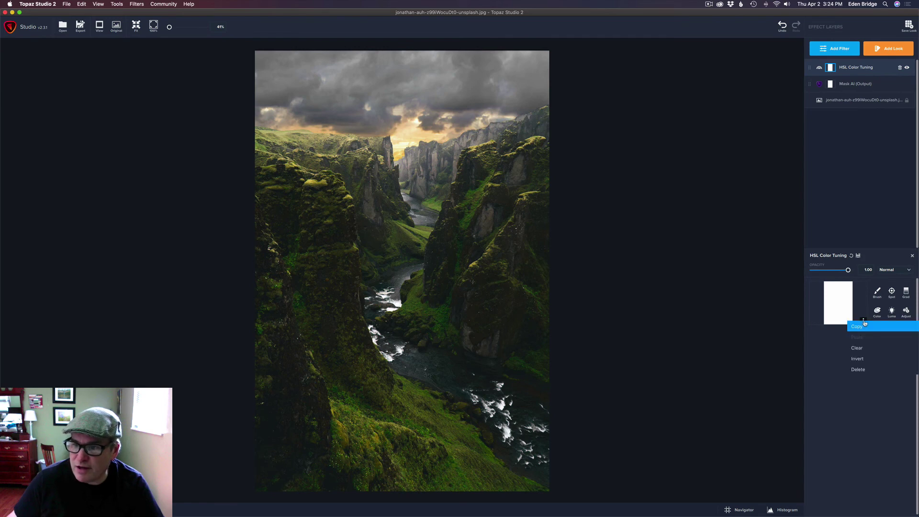
click(864, 359)
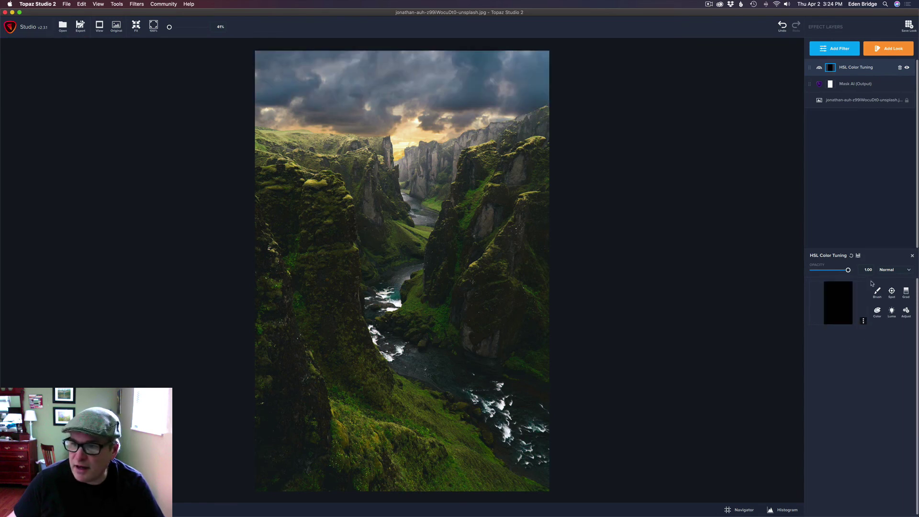
click(878, 294)
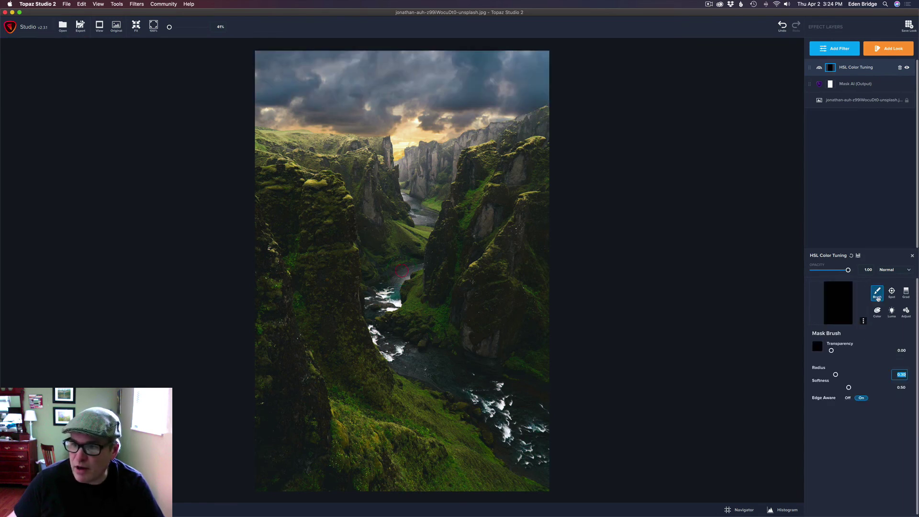
Step: With Edge Aware off, radius 0.19 and transparency 1, paint the effect over the river rapids
click(848, 398)
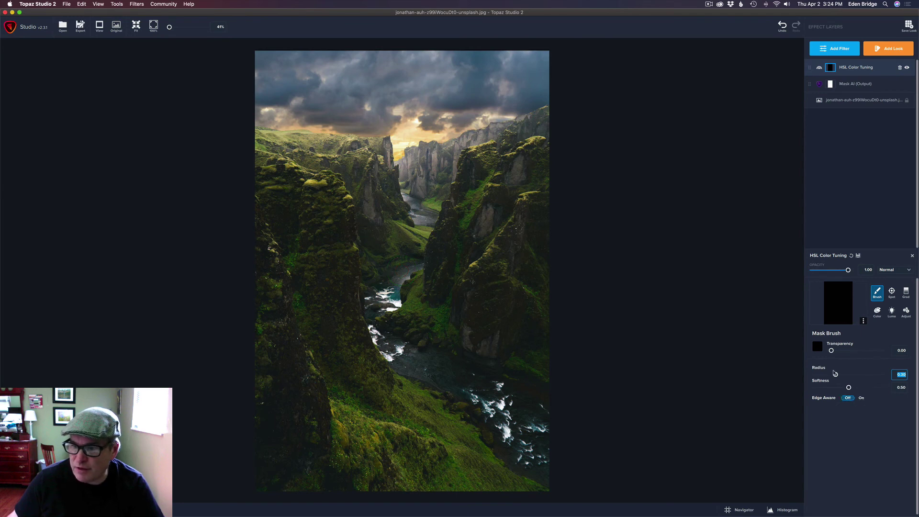
drag(836, 375, 828, 374)
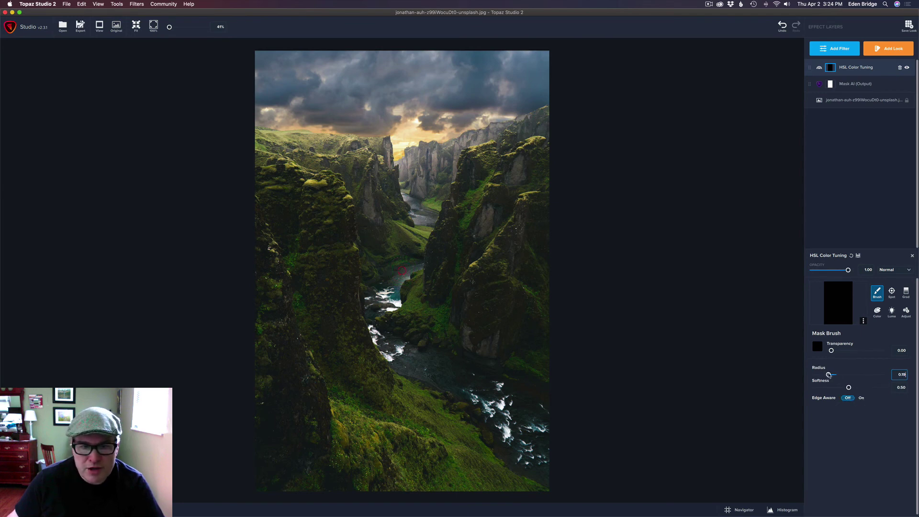
click(899, 350)
text(1)
key(Return)
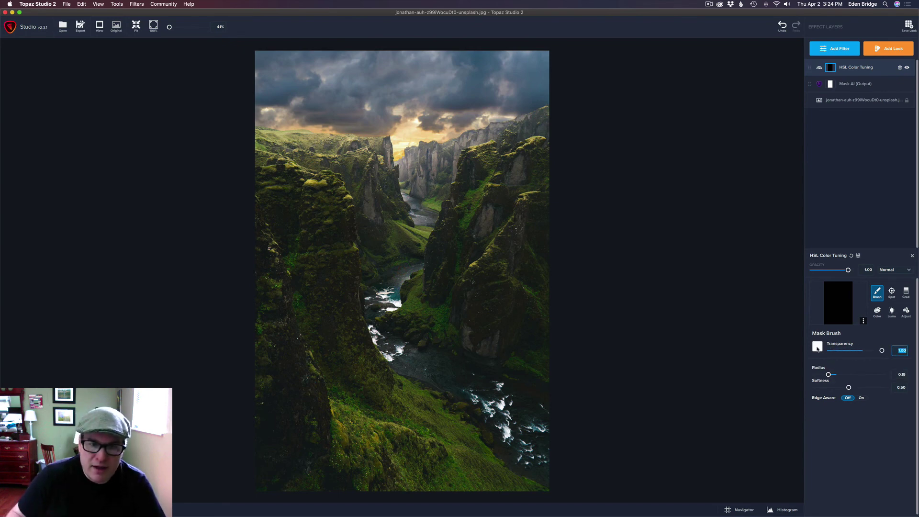
mouse_move(395, 288)
mouse_down()
mouse_move(390, 303)
mouse_move(379, 297)
mouse_move(374, 326)
mouse_move(364, 308)
mouse_up()
mouse_move(465, 394)
mouse_down()
mouse_move(496, 413)
mouse_move(501, 406)
mouse_up()
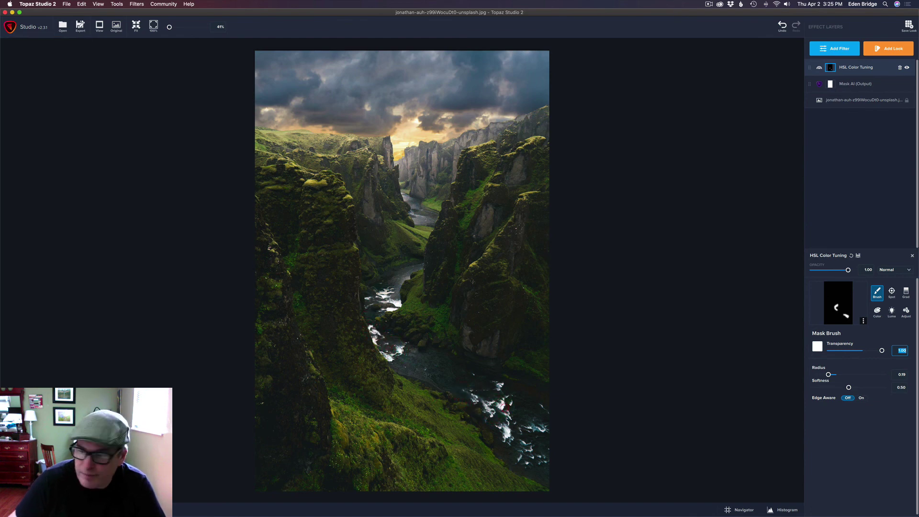